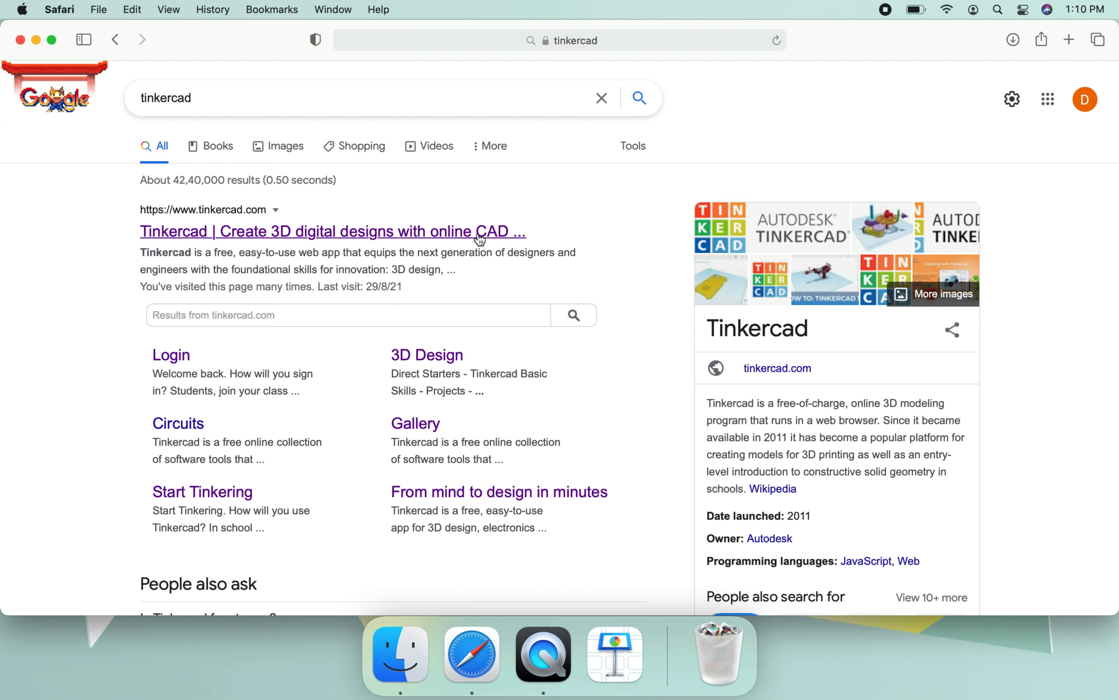
- Open the Tinkercad website from the search results and start creating a personal account with email sign-up
{"action": "left_click", "coordinate": [293, 234]}
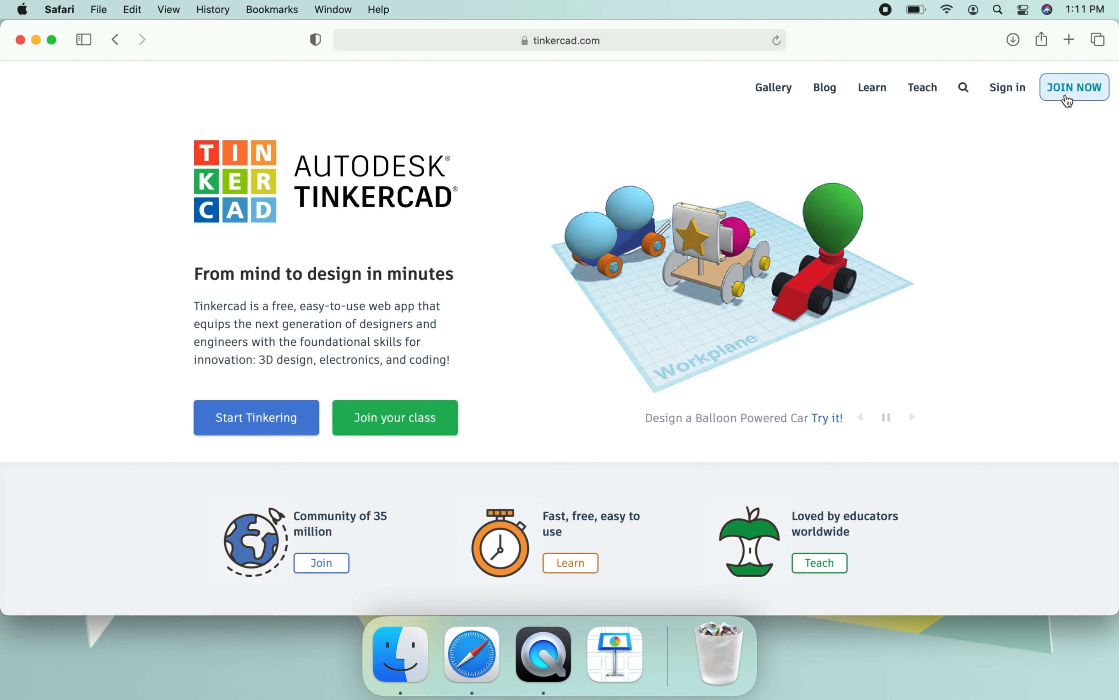
{"action": "left_click", "coordinate": [1069, 101]}
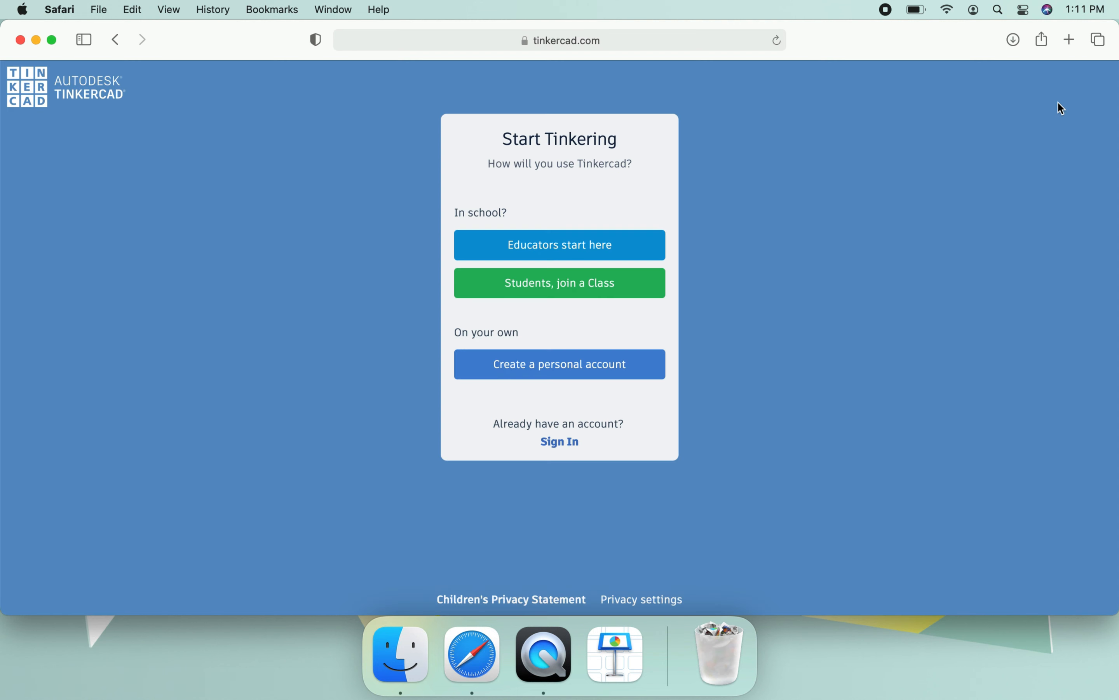
{"action": "left_click", "coordinate": [543, 366]}
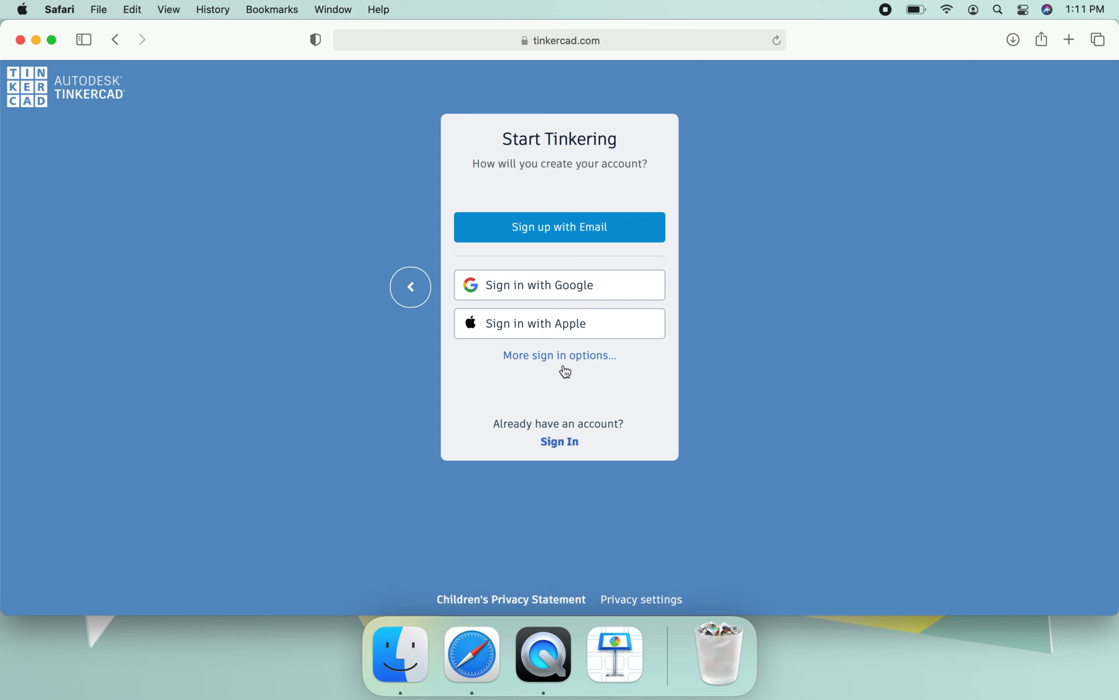
{"action": "left_click", "coordinate": [538, 231]}
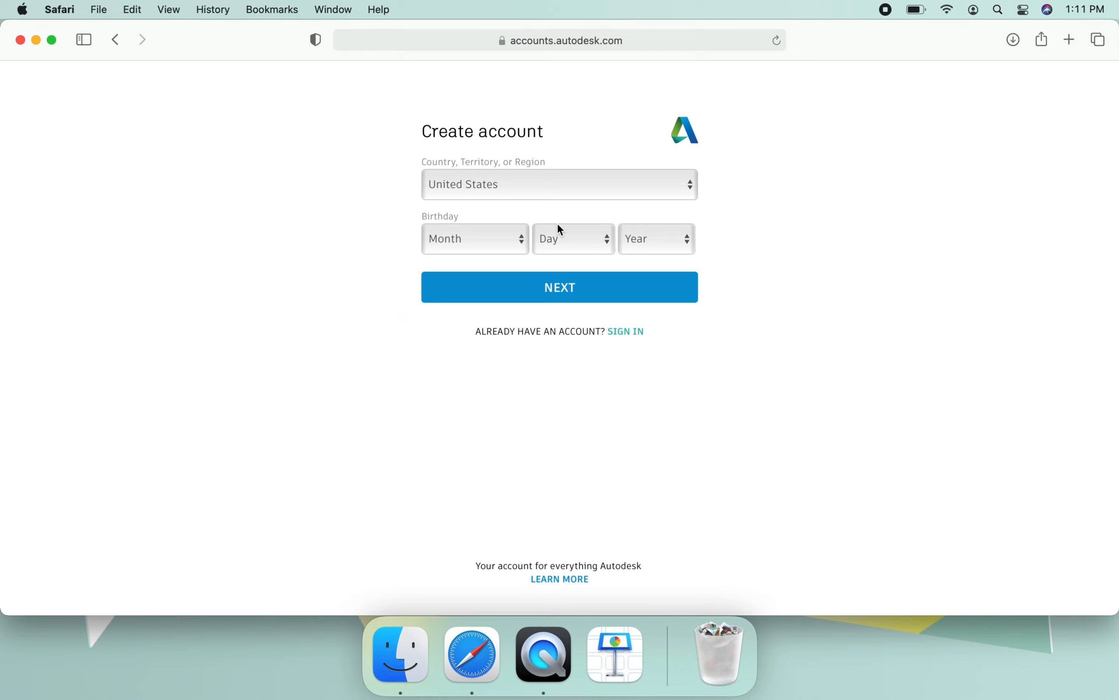
- Set the new account's country to India
{"action": "left_click", "coordinate": [557, 197]}
{"action": "scroll", "coordinate": [509, 171], "scroll_direction": "up", "scroll_amount": 3}
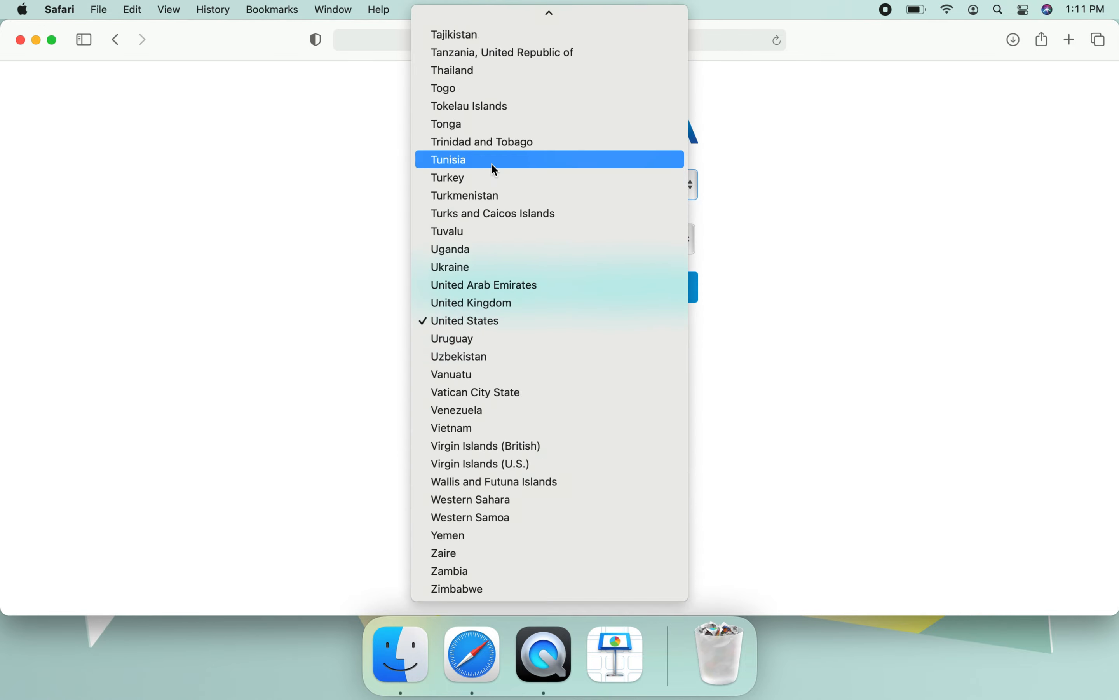
{"action": "scroll", "coordinate": [492, 163], "scroll_direction": "up", "scroll_amount": 20}
{"action": "scroll", "coordinate": [491, 162], "scroll_direction": "up", "scroll_amount": 6}
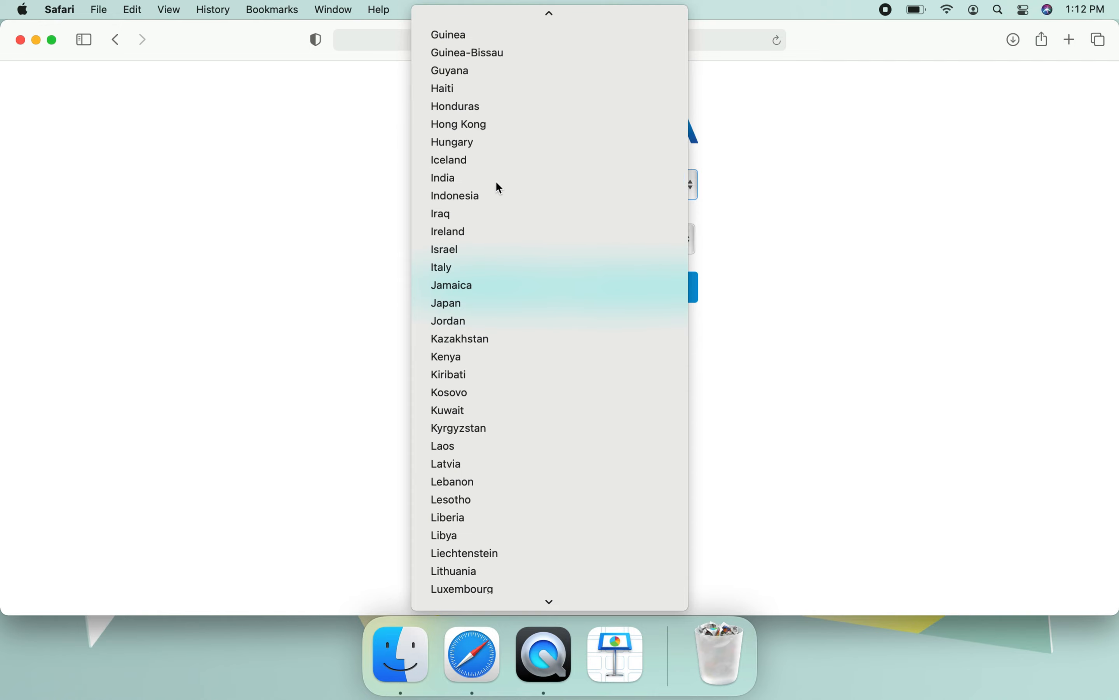
{"action": "left_click", "coordinate": [496, 182]}
- Enter the account holder's date of birth and continue to the login details
{"action": "left_click", "coordinate": [473, 238]}
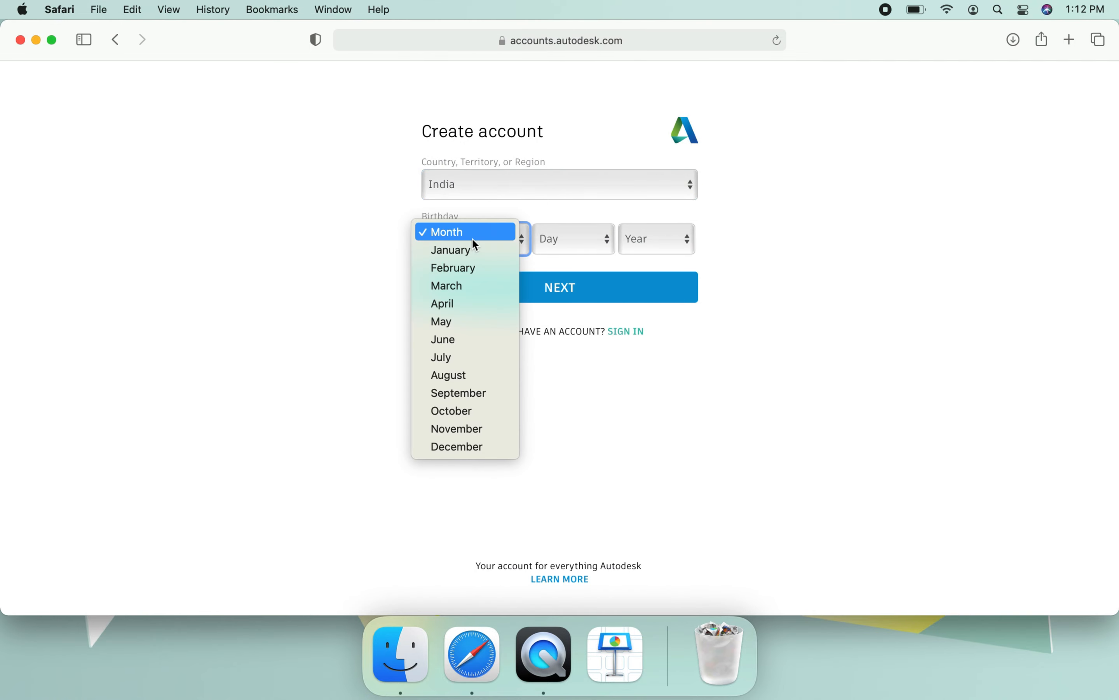
{"action": "left_click", "coordinate": [470, 307]}
{"action": "left_click", "coordinate": [560, 242]}
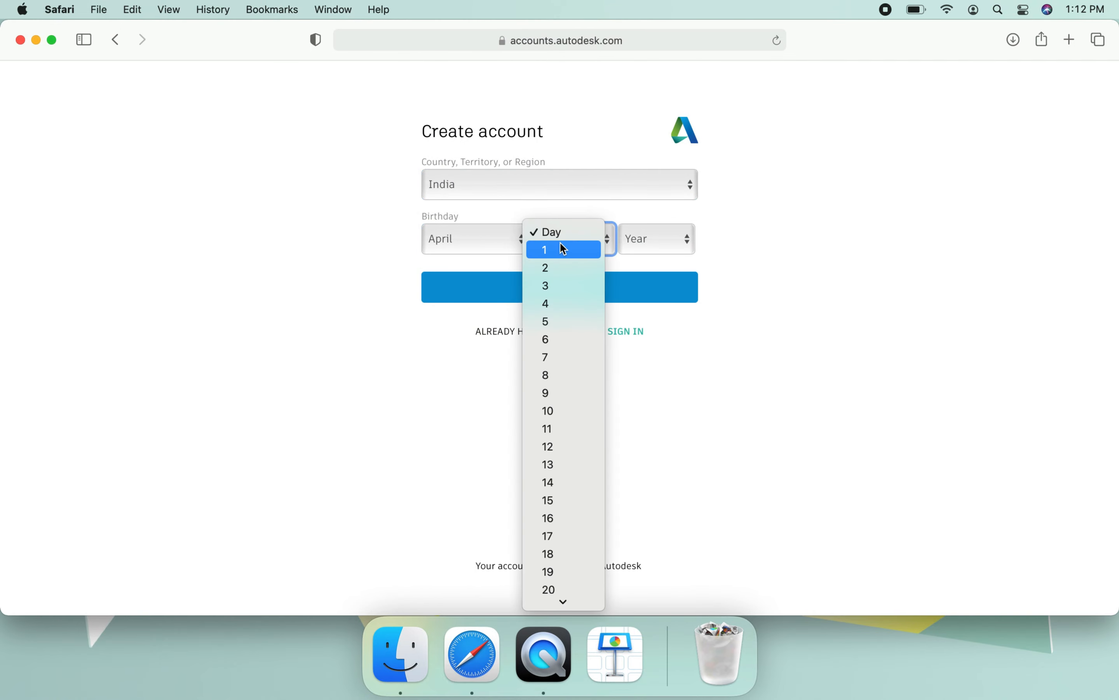
{"action": "left_click", "coordinate": [556, 306]}
{"action": "left_click", "coordinate": [650, 230]}
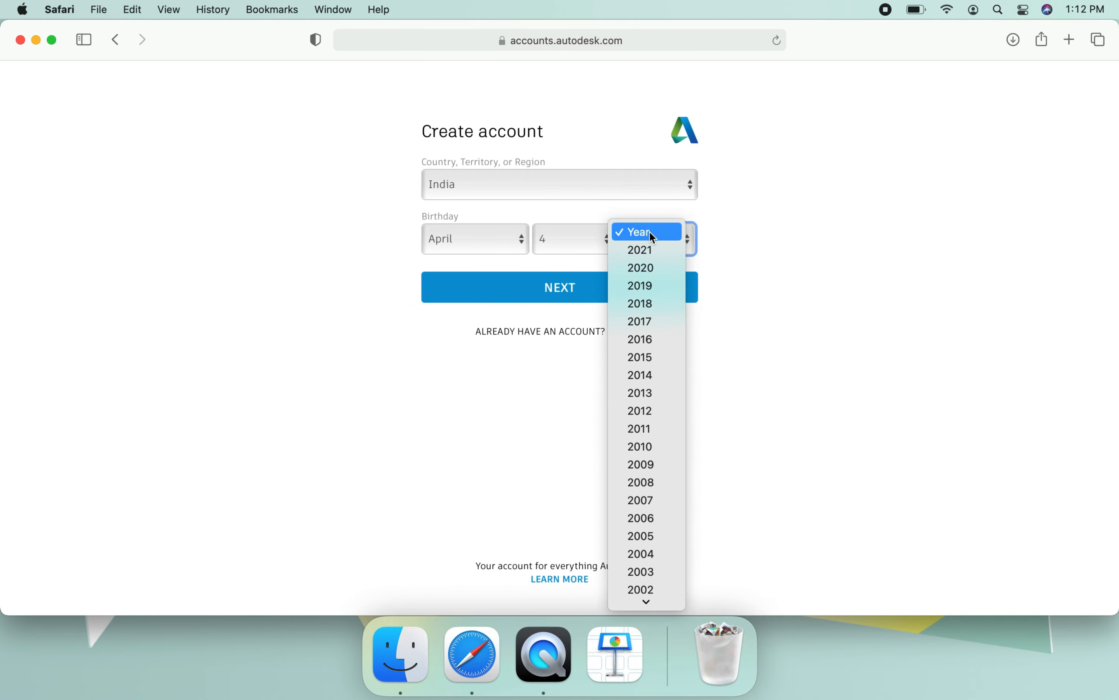
{"action": "scroll", "coordinate": [654, 342], "scroll_direction": "down", "scroll_amount": 6}
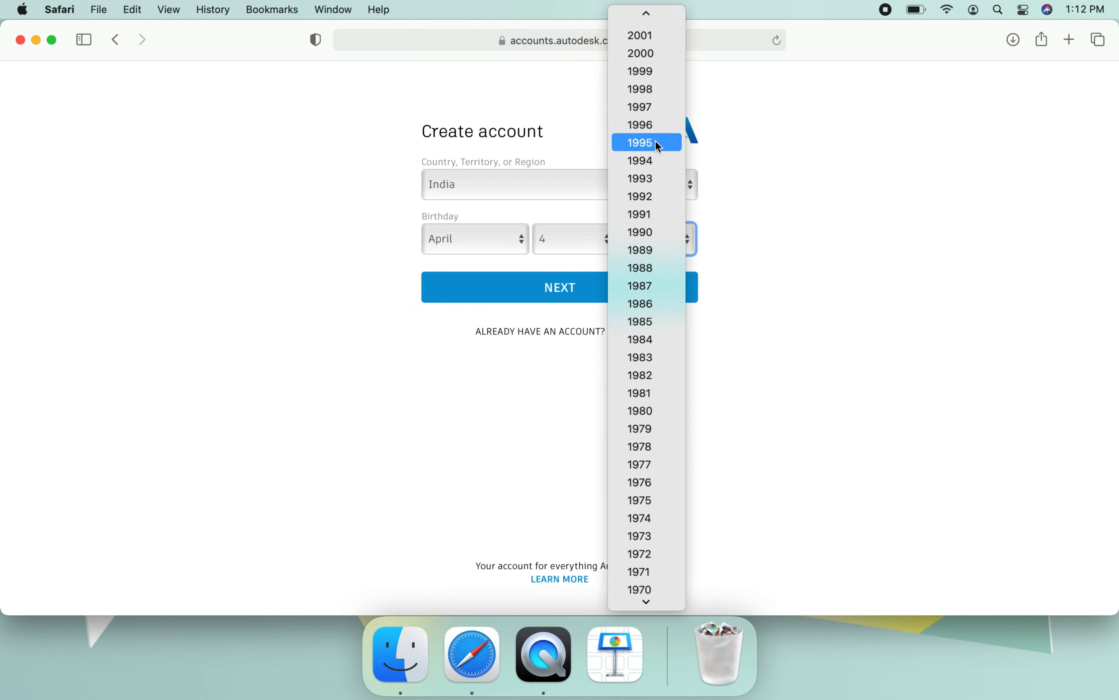
{"action": "left_click", "coordinate": [657, 111]}
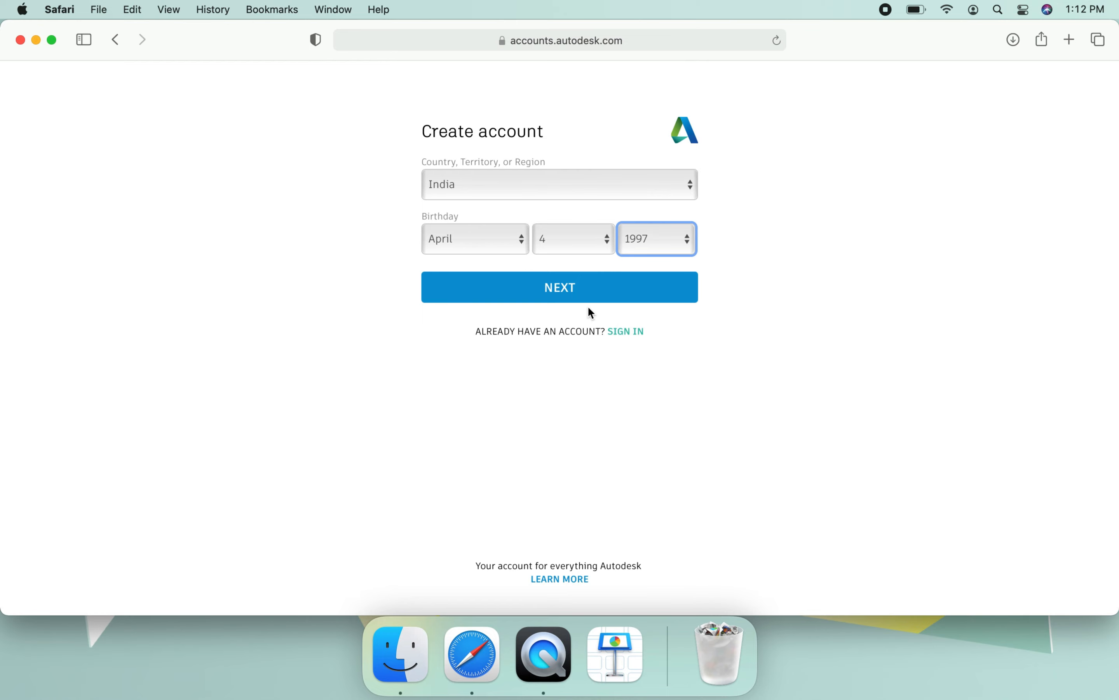
{"action": "left_click", "coordinate": [557, 301]}
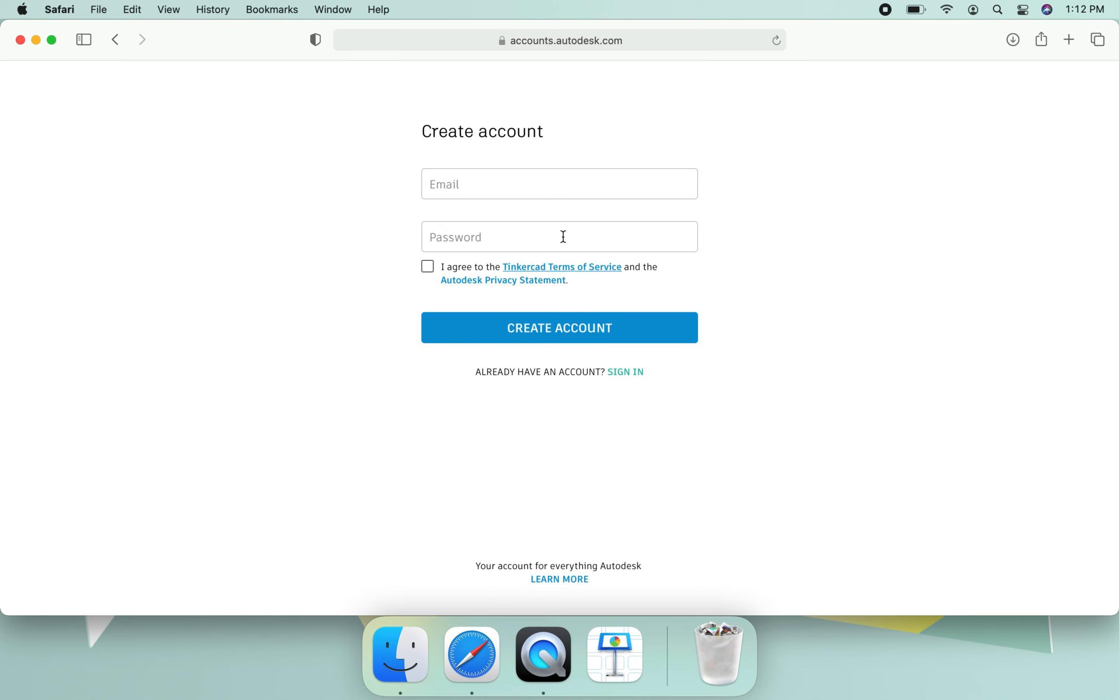
- Enter the account holder's email address in the sign-up form
{"action": "left_click", "coordinate": [538, 189]}
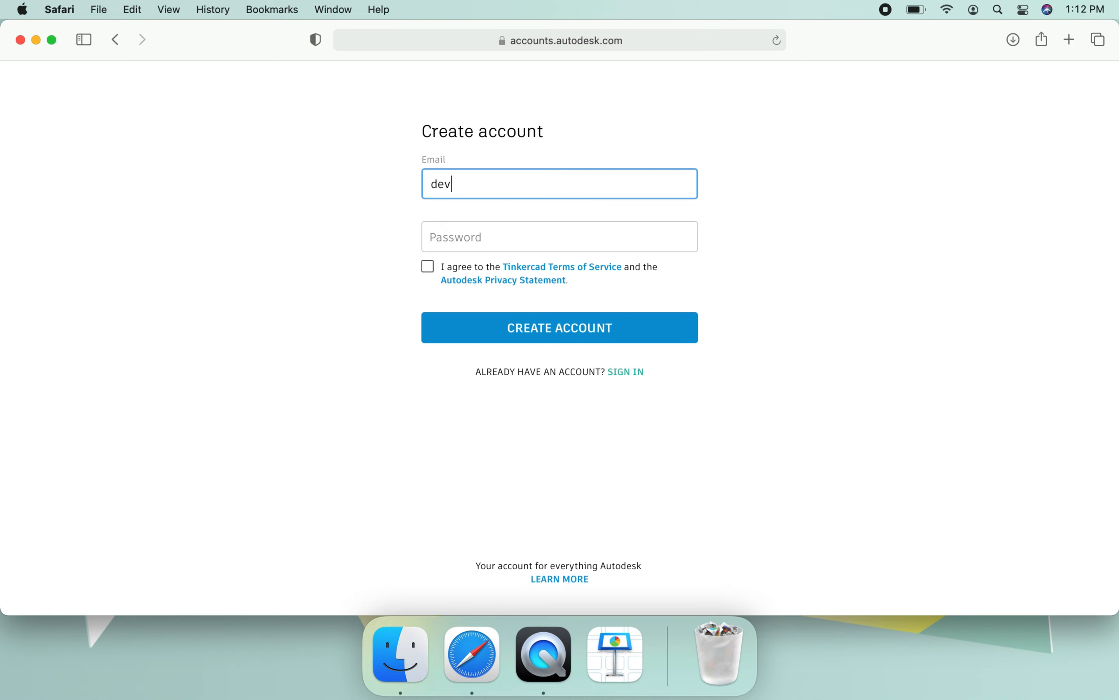
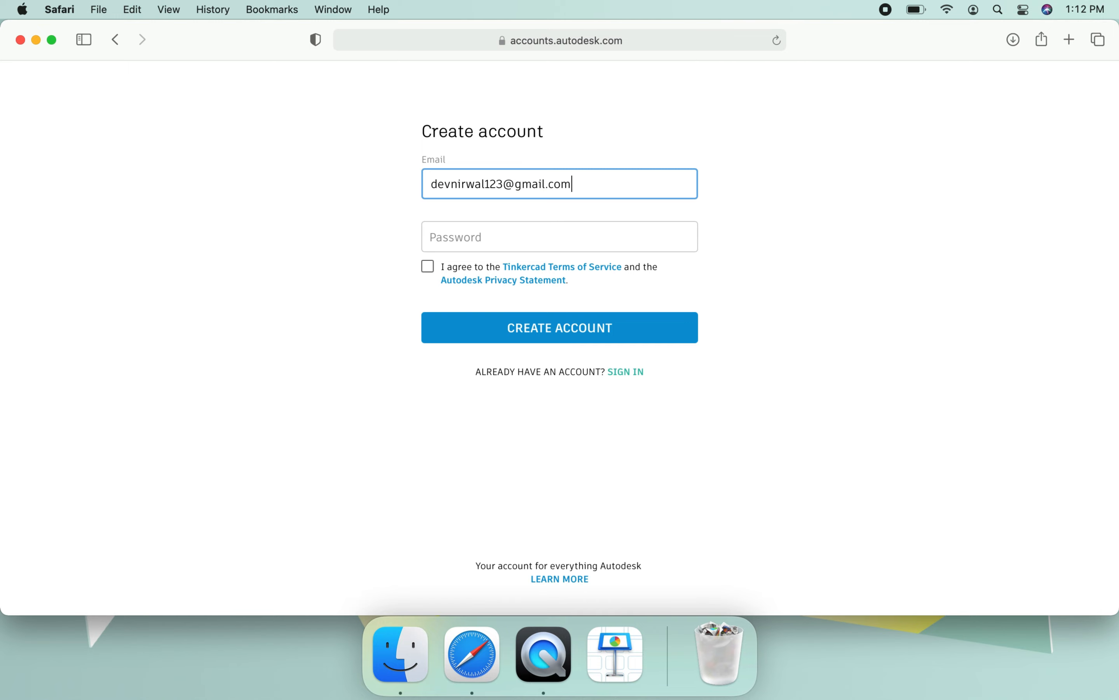
- Enter the account password, agree to the Tinkercad Terms of Service and Autodesk Privacy Statement, and create the account
{"action": "left_click", "coordinate": [548, 230]}
{"action": "type", "text": "•••••••••"}
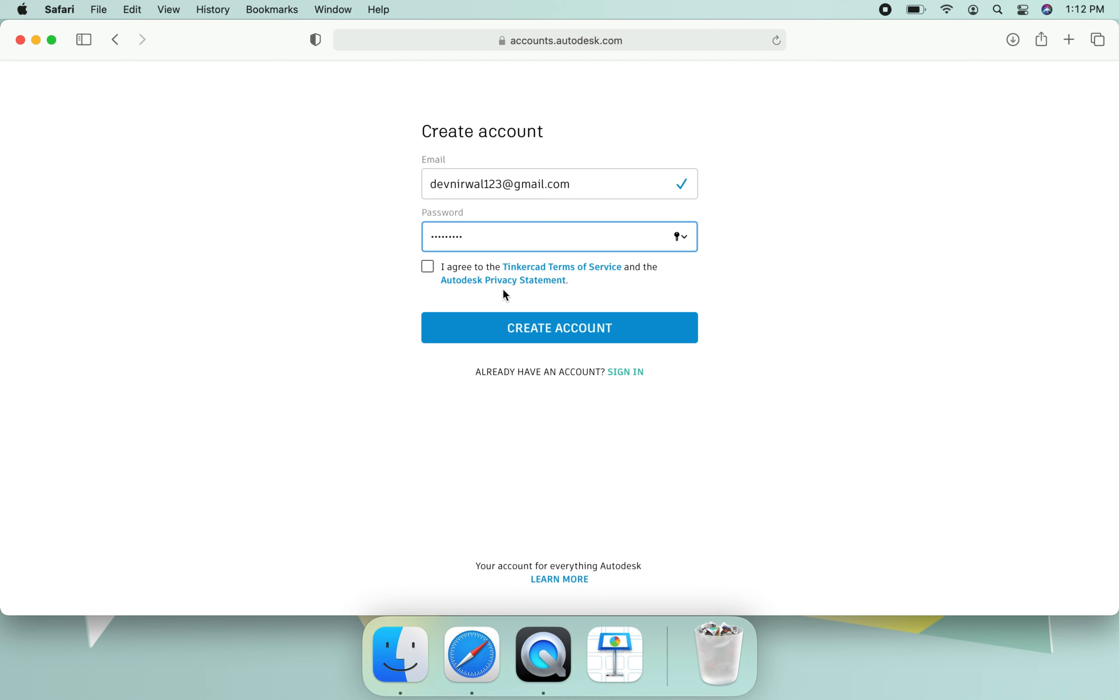
{"action": "left_click", "coordinate": [428, 266]}
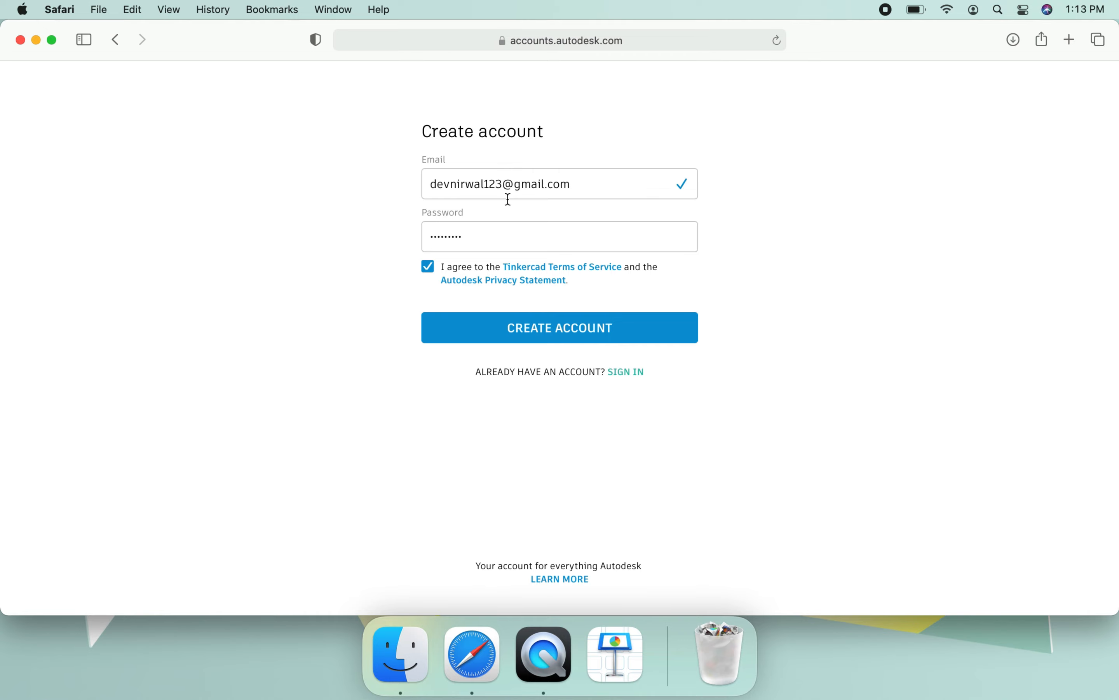
{"action": "left_click", "coordinate": [550, 333]}
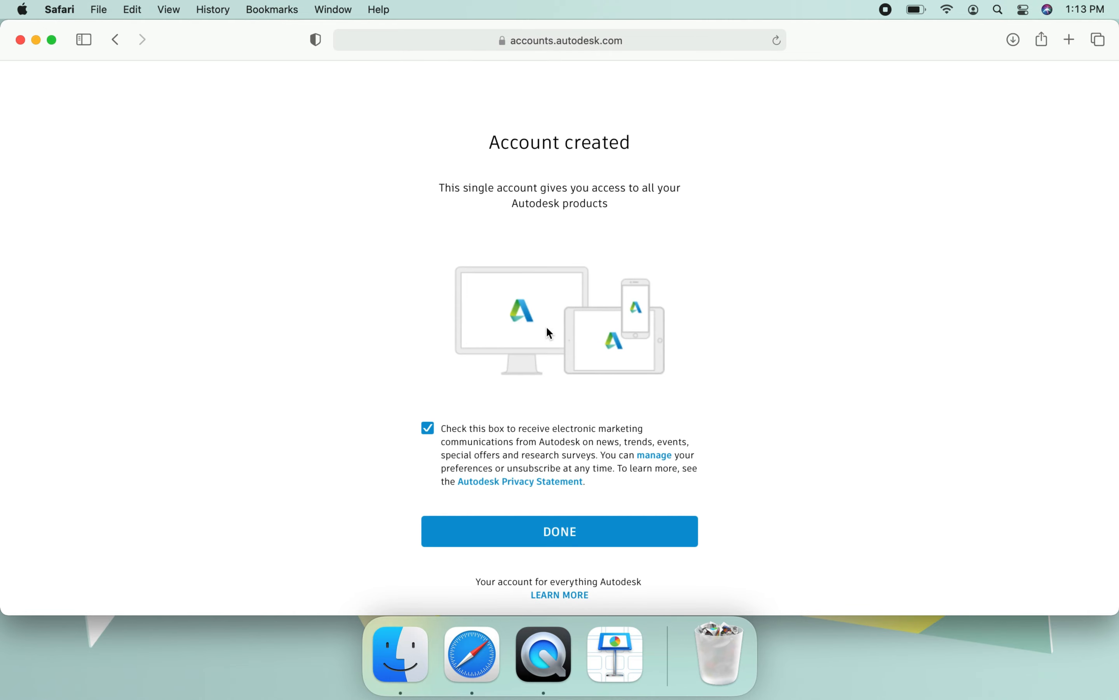
- Finish the sign-up without marketing communications, save the password in the browser, and dismiss the welcome dialog
{"action": "left_click", "coordinate": [429, 429]}
{"action": "left_click", "coordinate": [610, 518]}
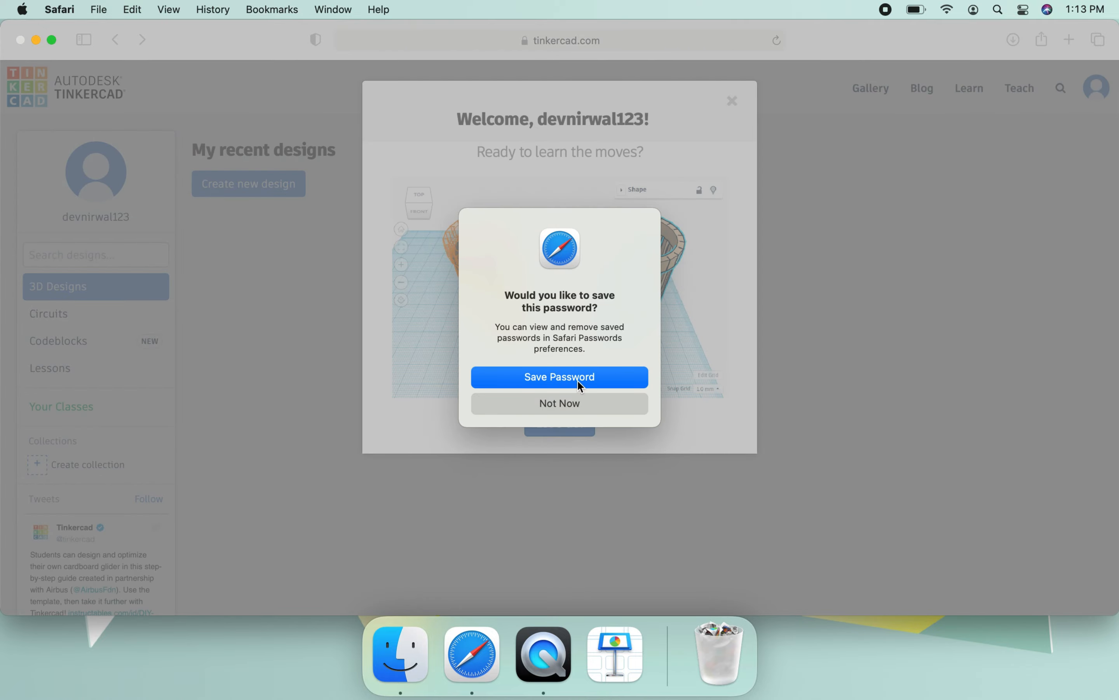
{"action": "left_click", "coordinate": [579, 382]}
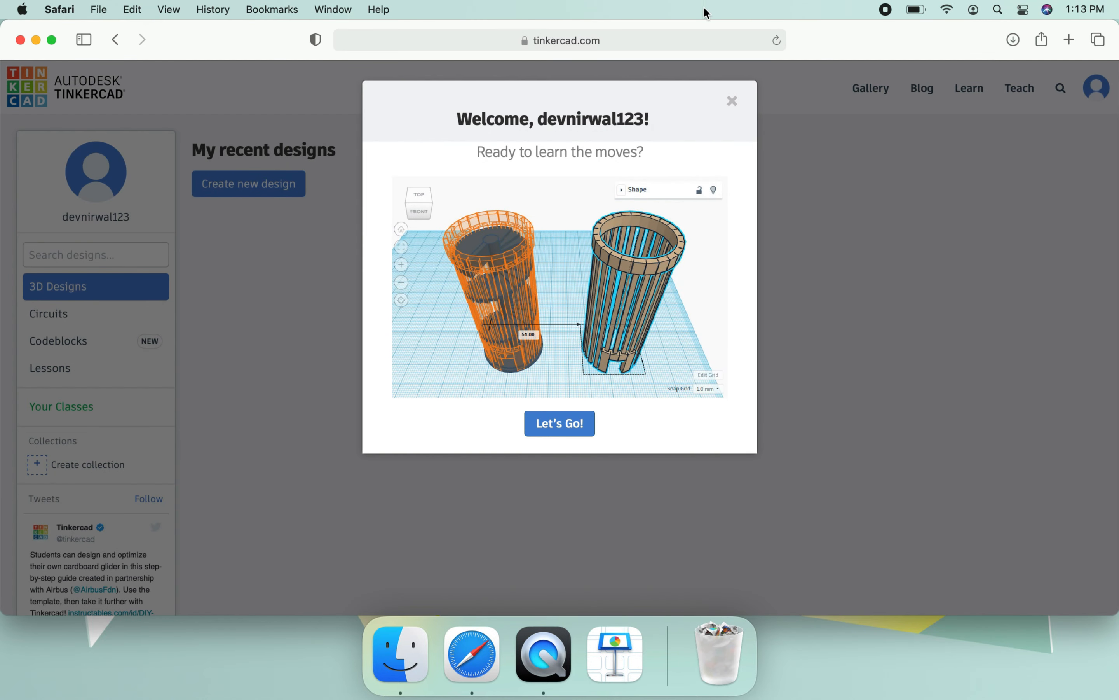
{"action": "left_click", "coordinate": [736, 110]}
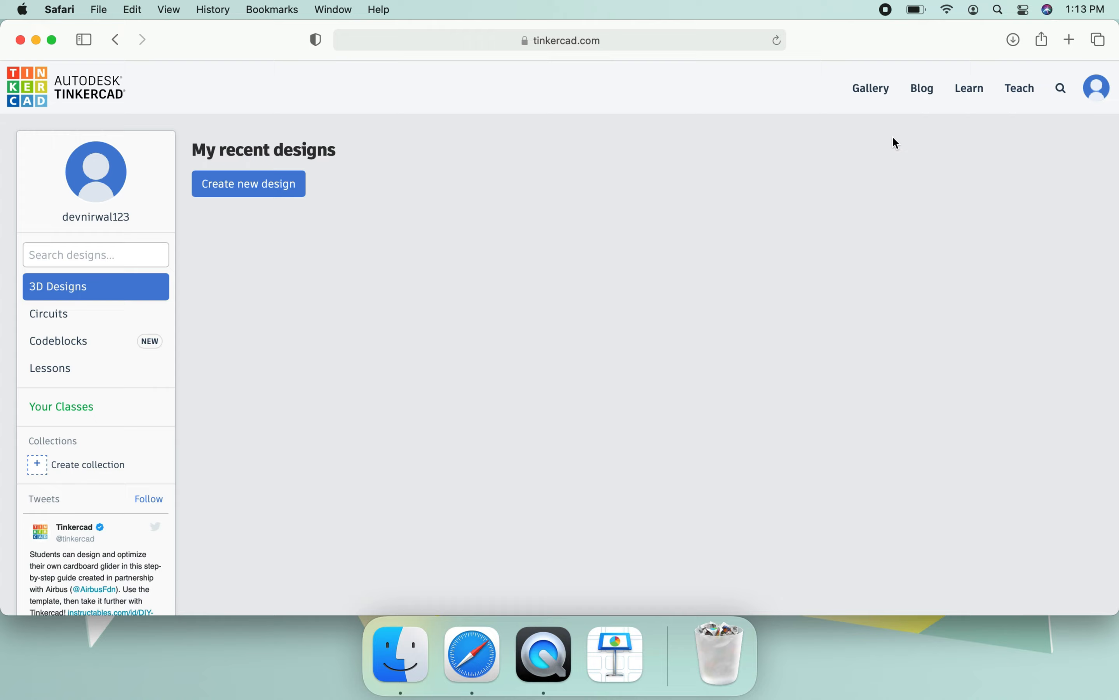
- Browse the staff-favorite designs in the Gallery, and return to the dashboard
{"action": "left_click", "coordinate": [862, 98]}
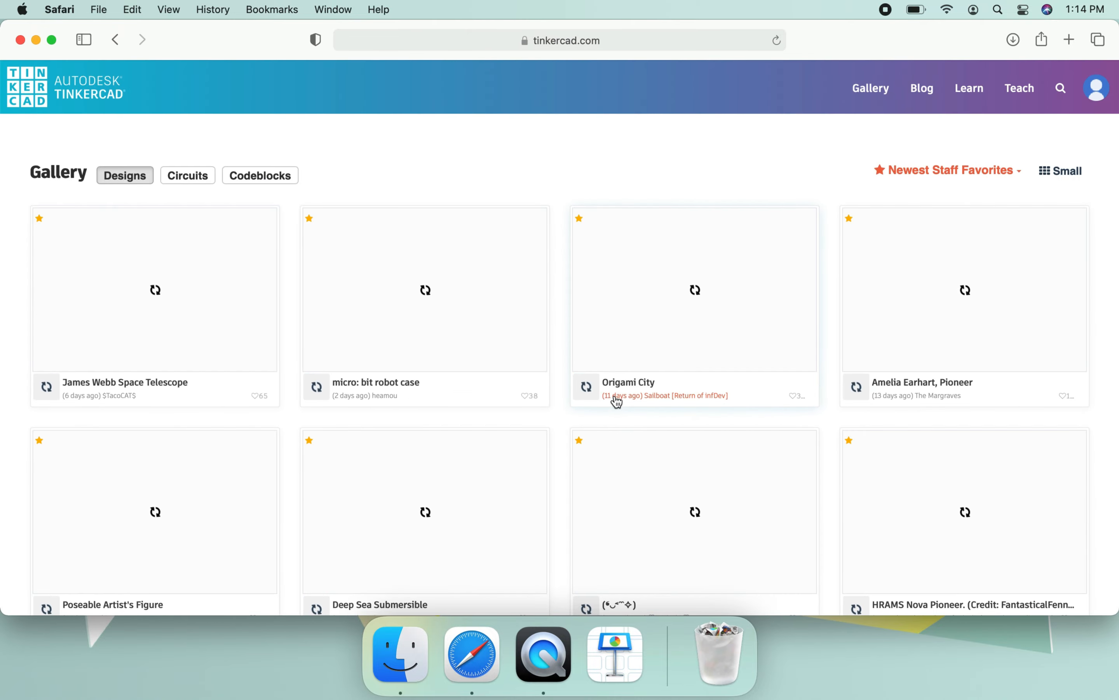
{"action": "scroll", "coordinate": [618, 400], "scroll_direction": "down", "scroll_amount": 3}
{"action": "scroll", "coordinate": [616, 401], "scroll_direction": "down", "scroll_amount": 15}
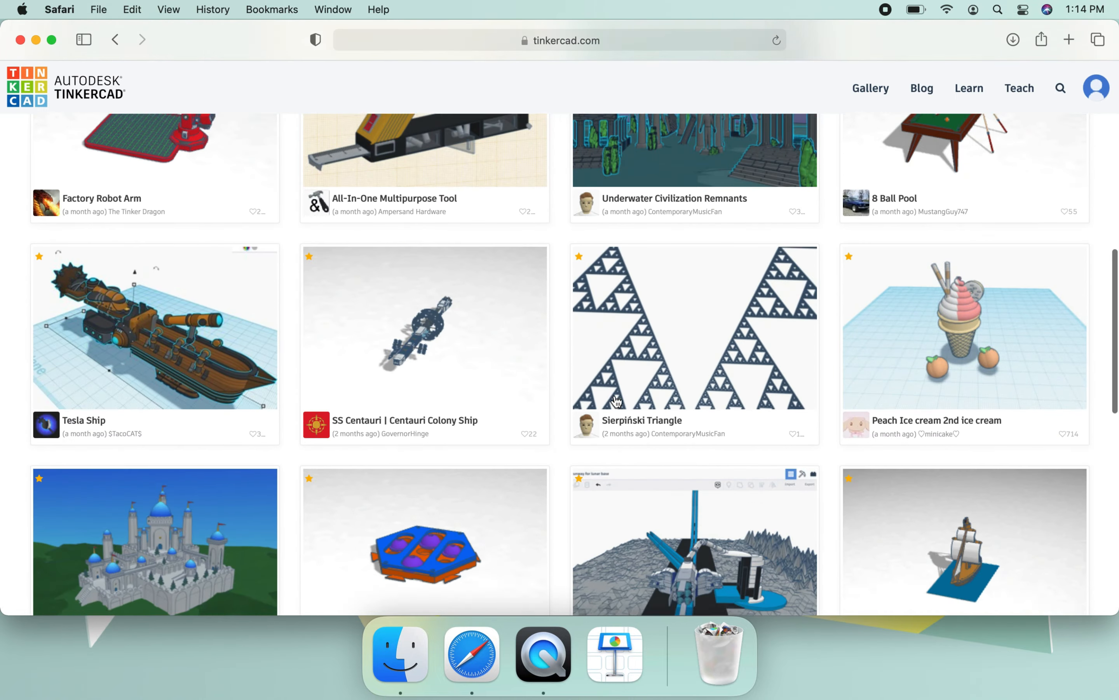
{"action": "scroll", "coordinate": [616, 401], "scroll_direction": "down", "scroll_amount": 10}
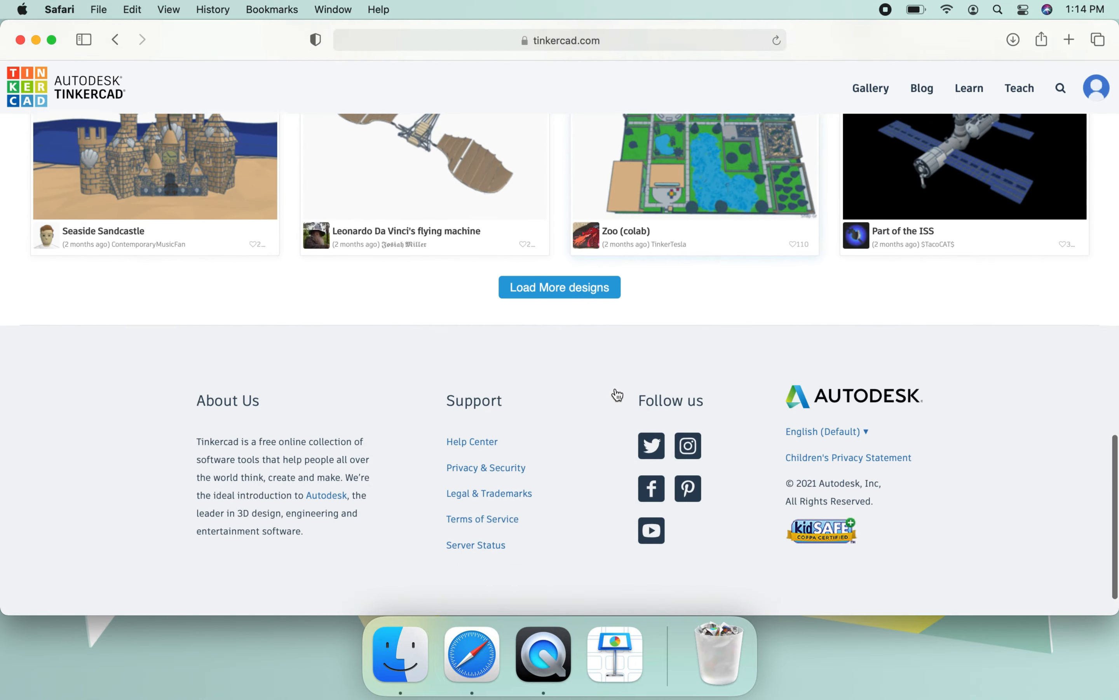
{"action": "scroll", "coordinate": [615, 397], "scroll_direction": "up", "scroll_amount": 6}
{"action": "scroll", "coordinate": [616, 394], "scroll_direction": "up", "scroll_amount": 20}
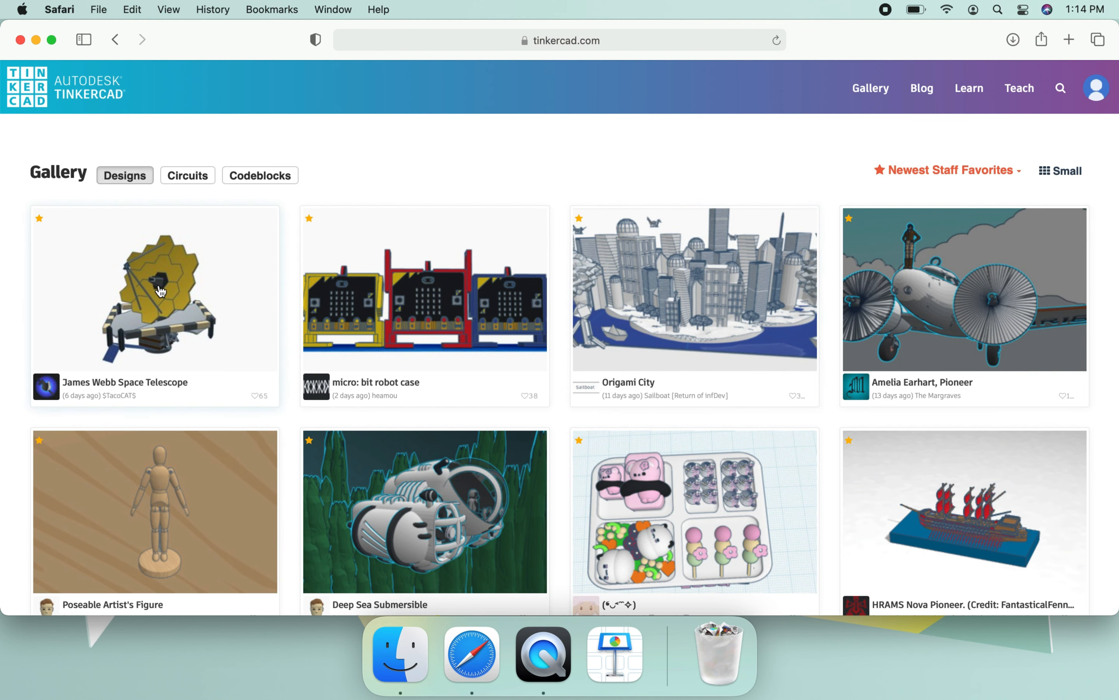
{"action": "left_click", "coordinate": [116, 39]}
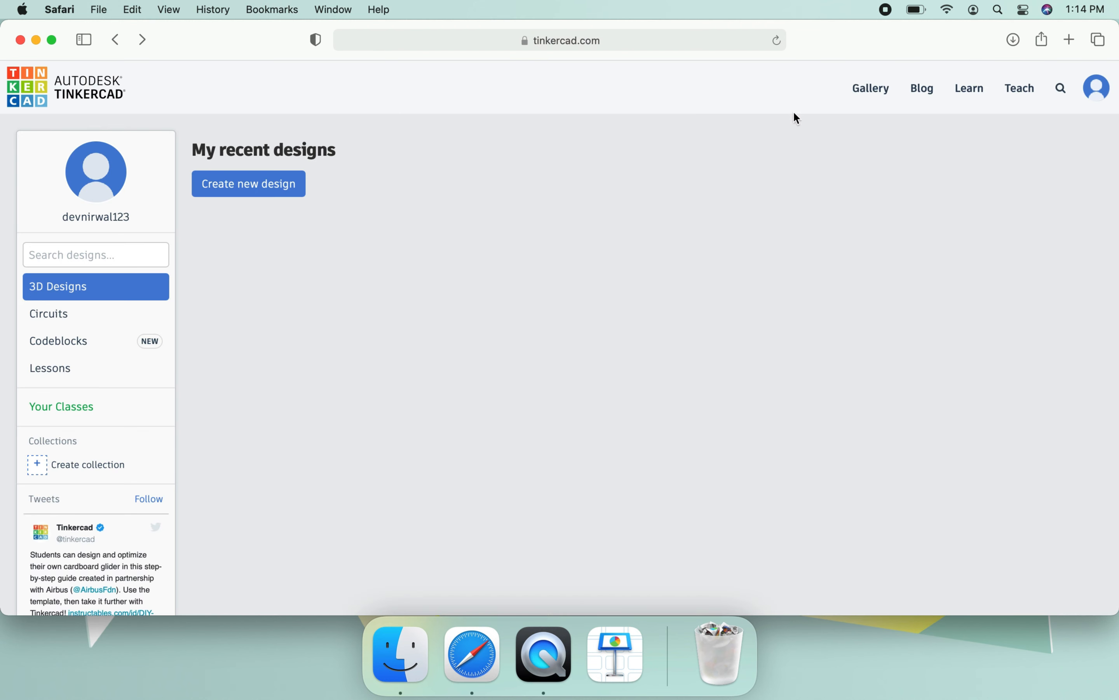
- Look over the post sections on the Tinkercad blog, and return to the dashboard
{"action": "left_click", "coordinate": [916, 92]}
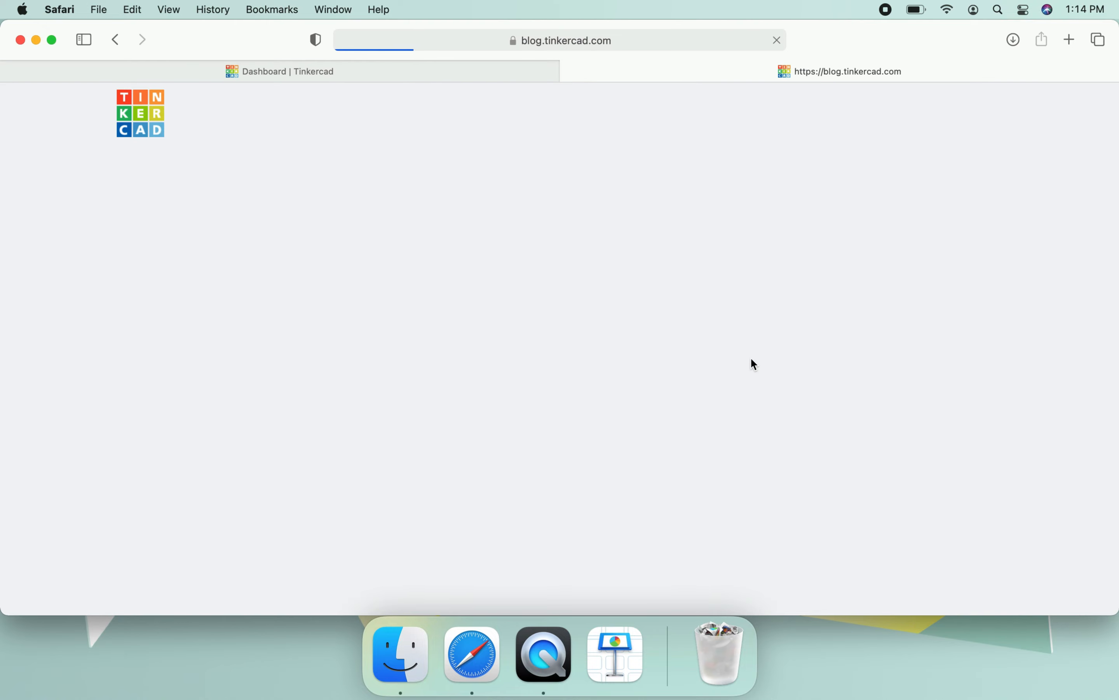
{"action": "scroll", "coordinate": [691, 319], "scroll_direction": "down", "scroll_amount": 10}
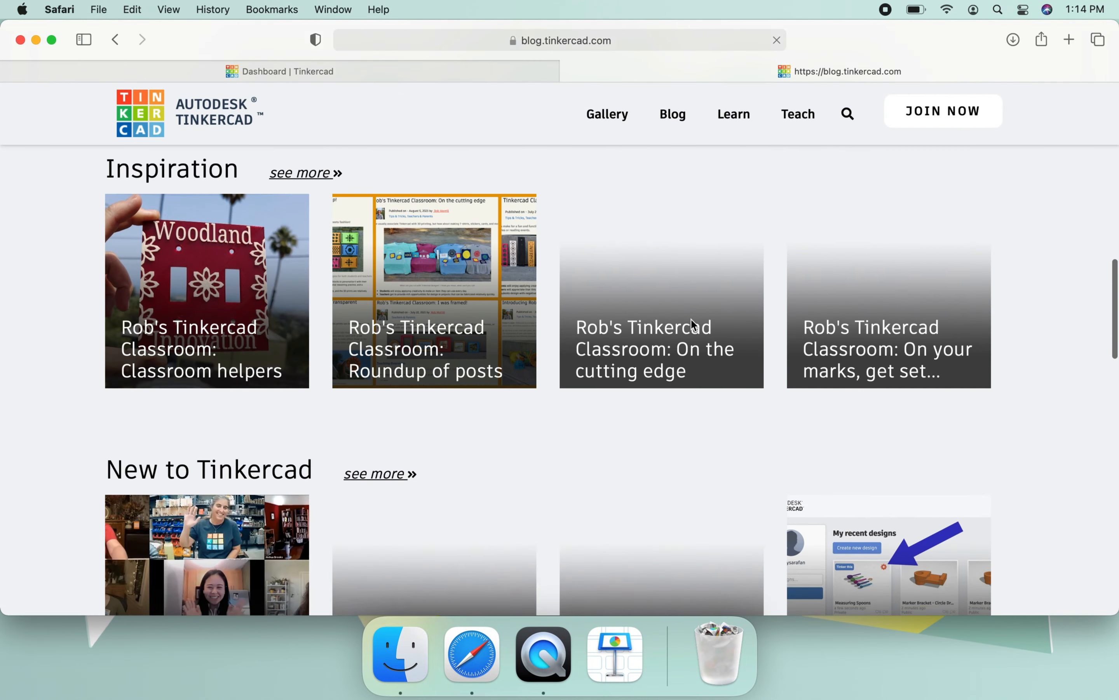
{"action": "left_click", "coordinate": [115, 39]}
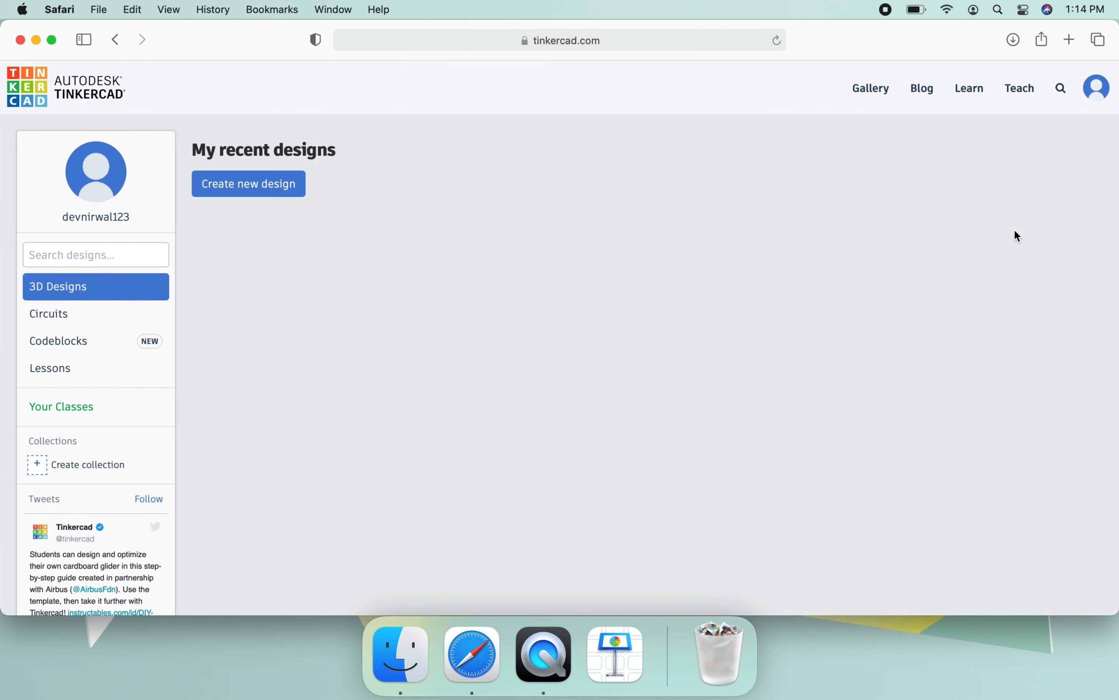
- Review the 3D Starters and Next steps sections of the Learn page, and return to the dashboard
{"action": "left_click", "coordinate": [971, 96]}
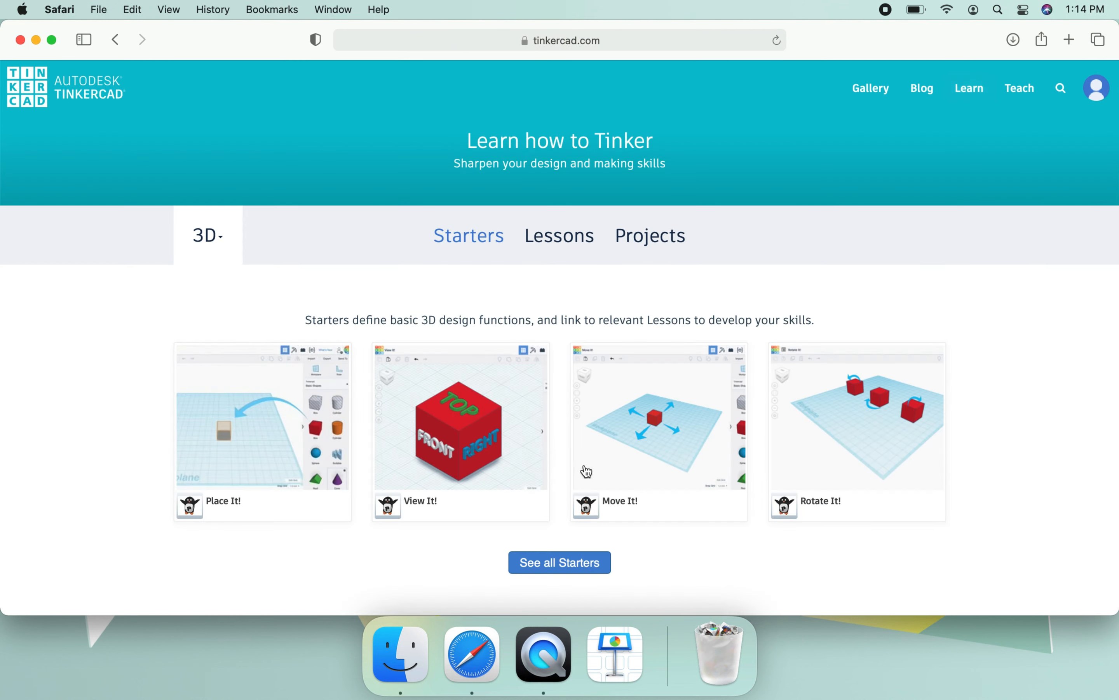
{"action": "scroll", "coordinate": [536, 475], "scroll_direction": "down", "scroll_amount": 3}
{"action": "scroll", "coordinate": [537, 475], "scroll_direction": "down", "scroll_amount": 2}
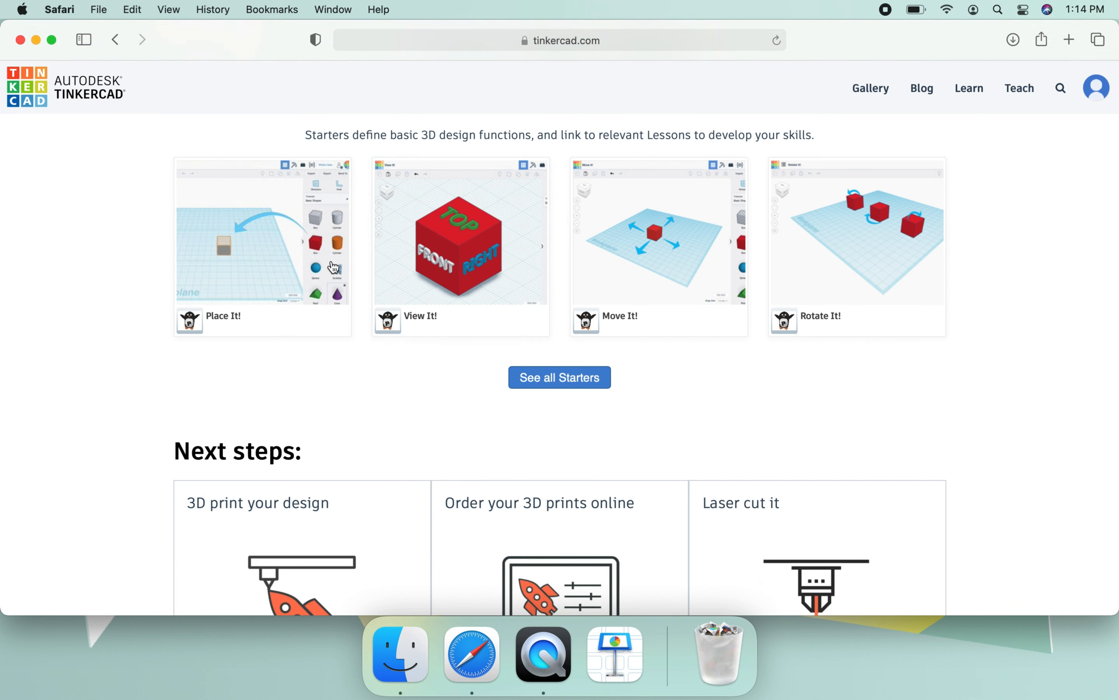
{"action": "scroll", "coordinate": [890, 303], "scroll_direction": "down", "scroll_amount": 3}
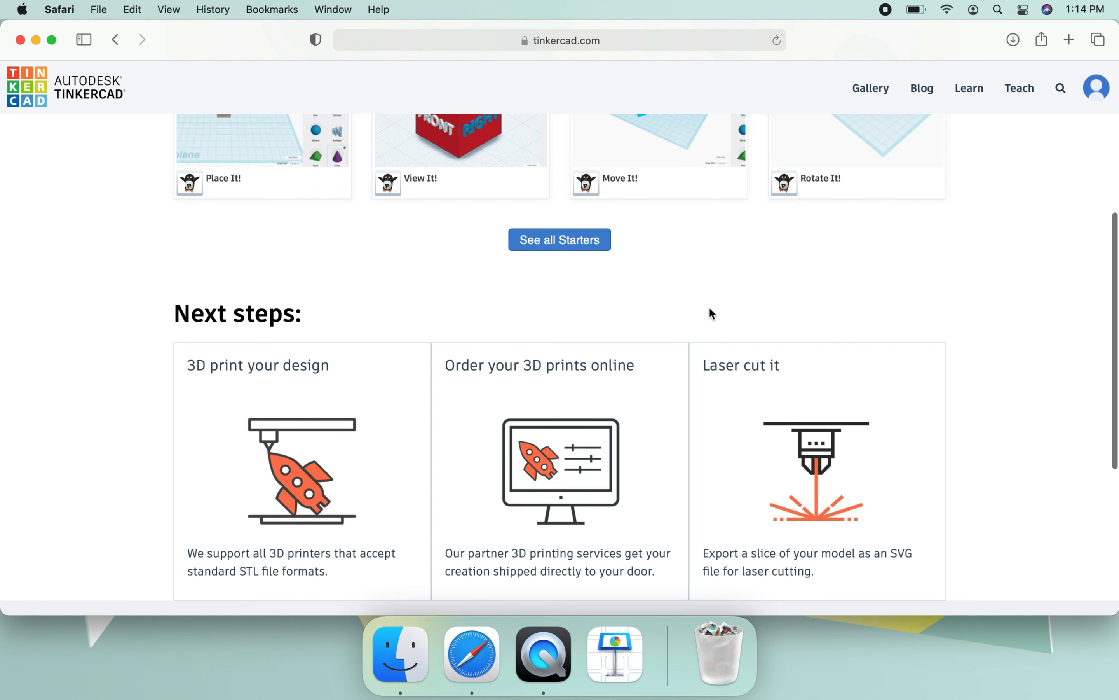
{"action": "scroll", "coordinate": [713, 313], "scroll_direction": "down", "scroll_amount": 2}
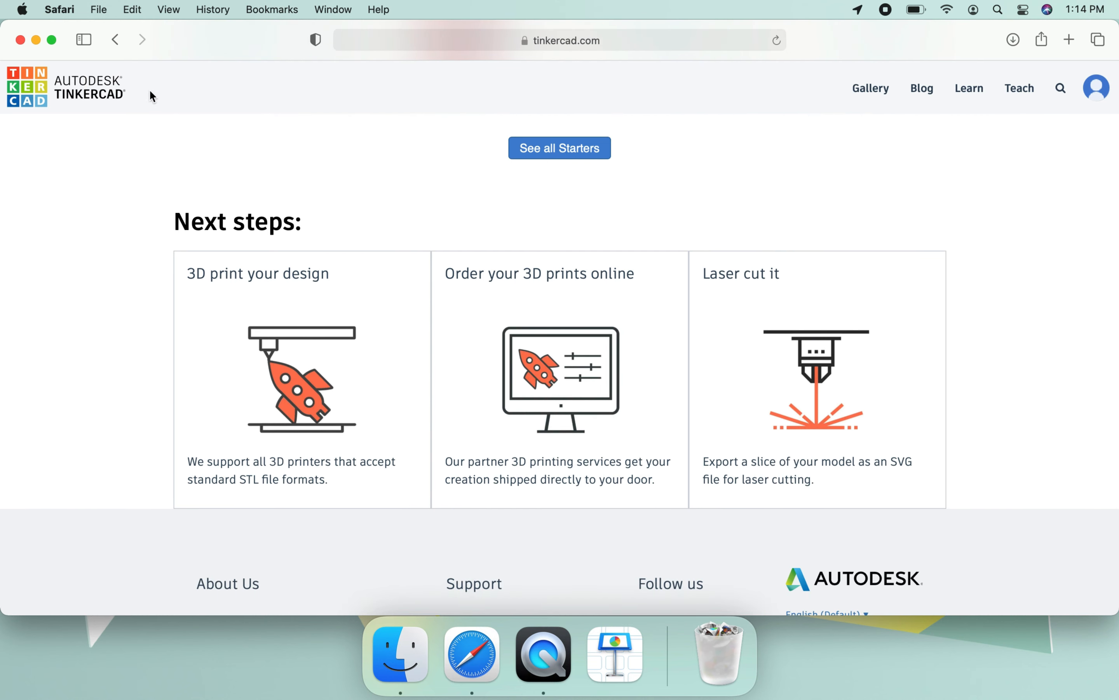
{"action": "left_click", "coordinate": [112, 39]}
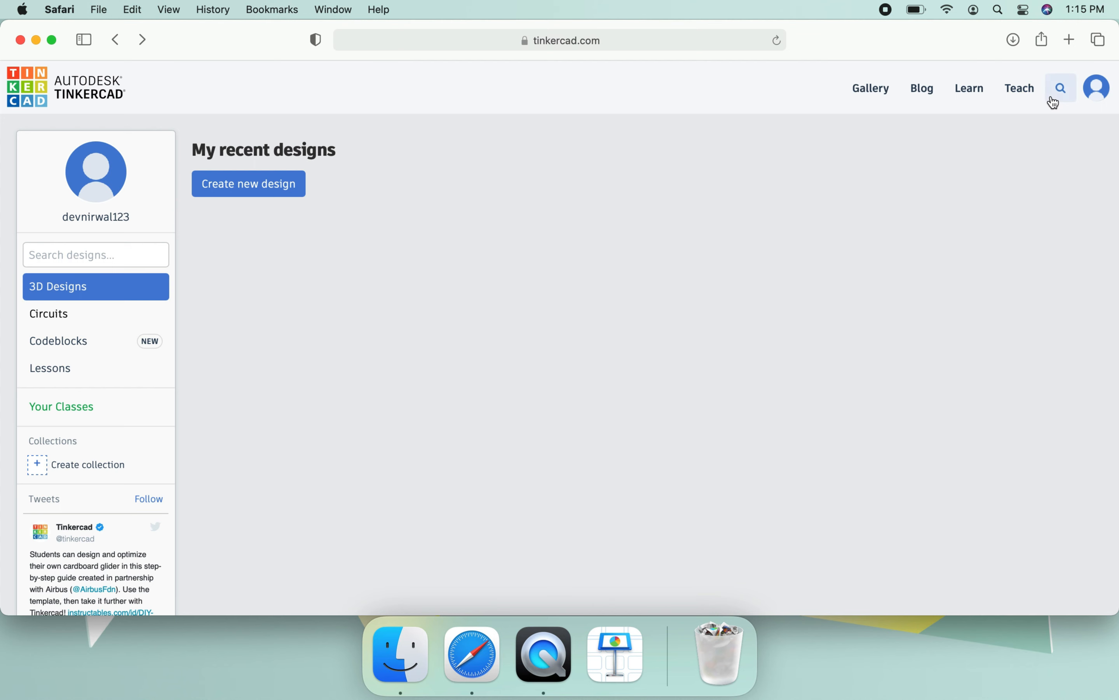
- View the options in the account menu and close it
{"action": "left_click", "coordinate": [1101, 97]}
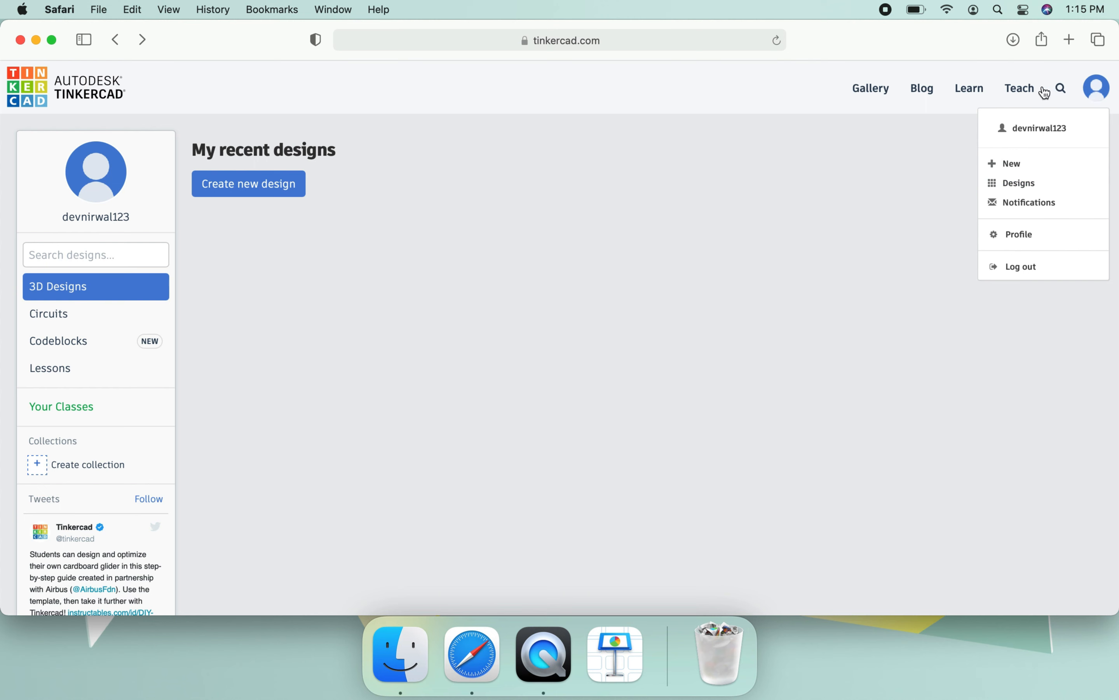
{"action": "left_click", "coordinate": [939, 139]}
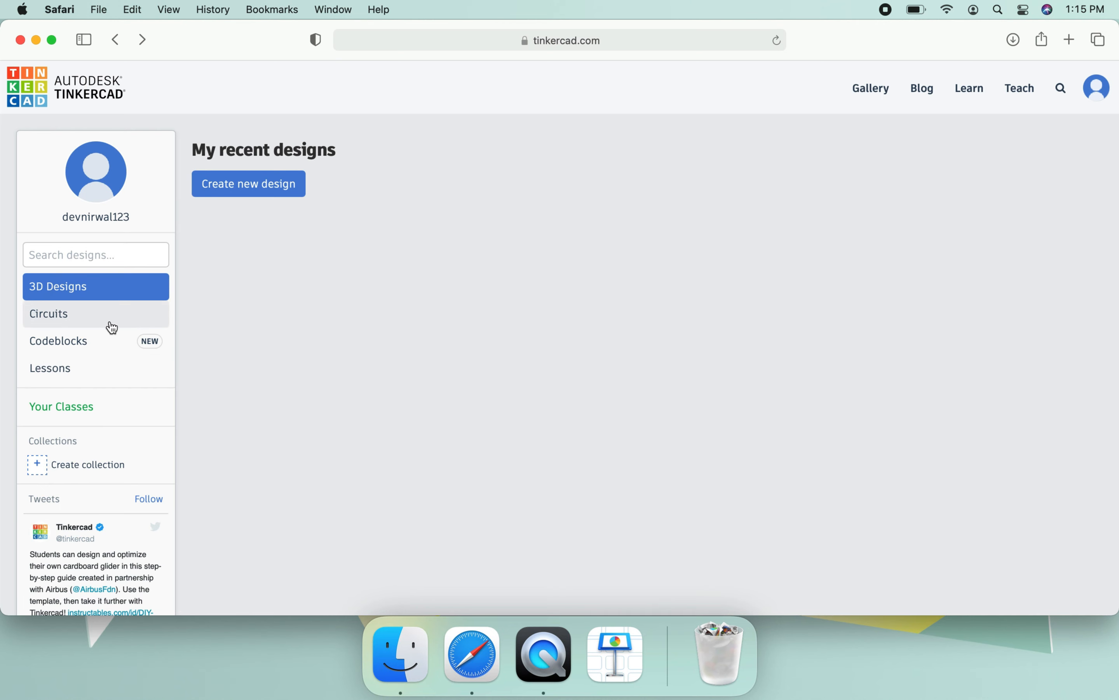
- Create a new circuit from the Circuits section of the dashboard and dismiss the hint about pre-made starter circuits
{"action": "left_click", "coordinate": [71, 319]}
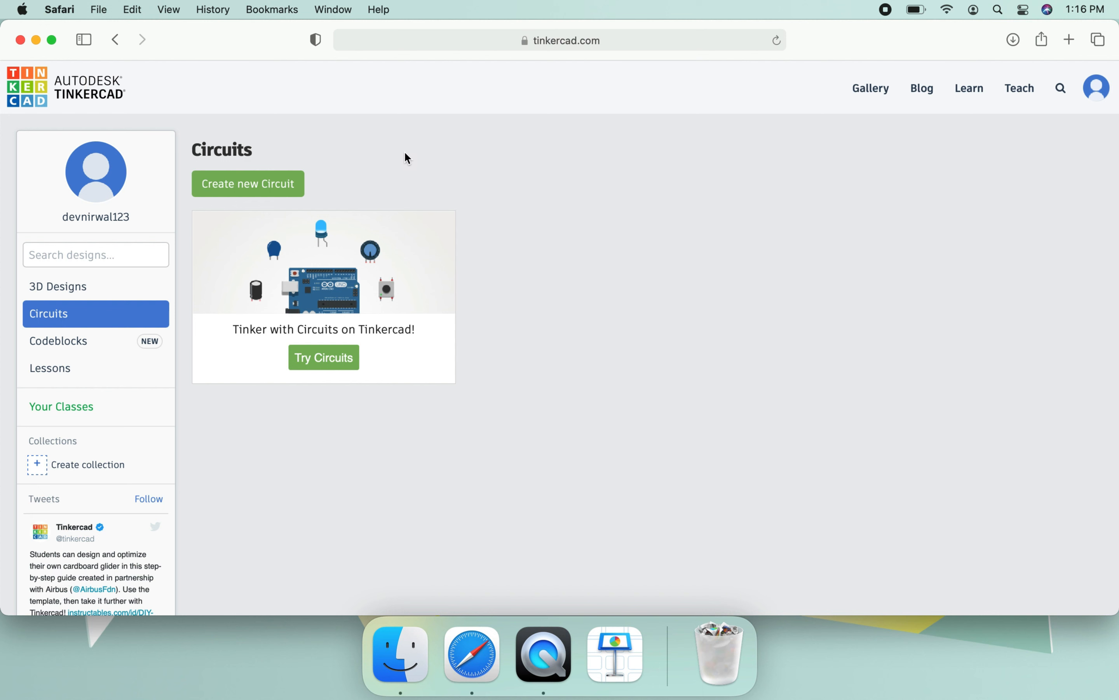
{"action": "left_click", "coordinate": [281, 185]}
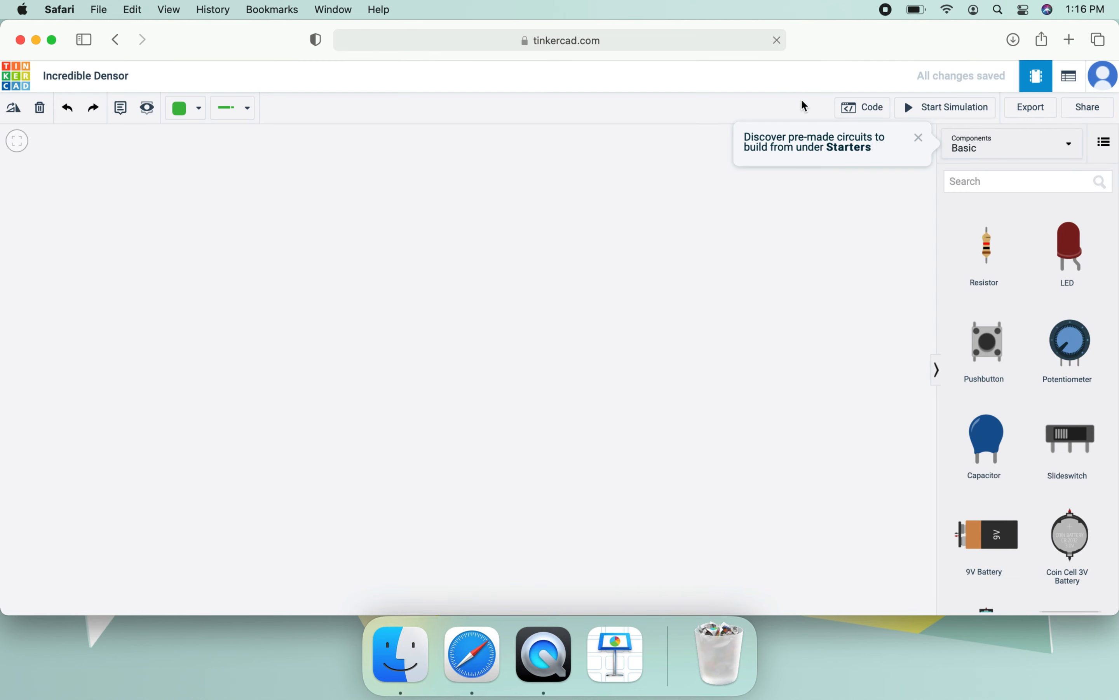
{"action": "left_click", "coordinate": [921, 138]}
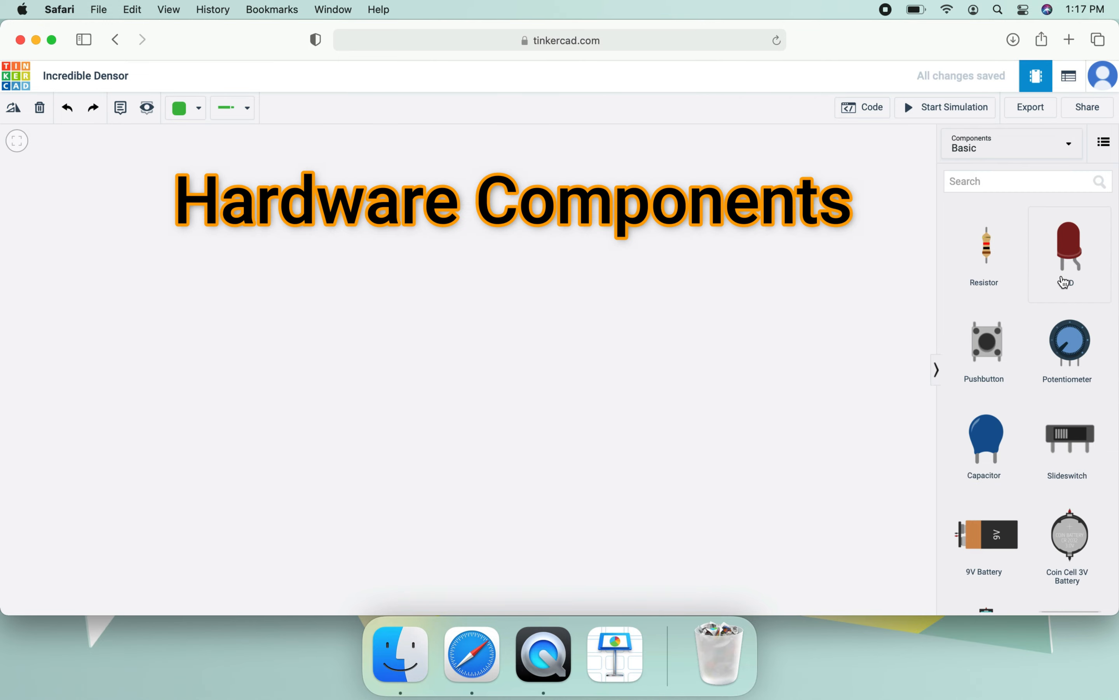
- Look through the basic hardware components and place an Arduino Uno R3 in the middle of the workspace
{"action": "scroll", "coordinate": [1064, 282], "scroll_direction": "down", "scroll_amount": 3}
{"action": "scroll", "coordinate": [1063, 281], "scroll_direction": "down", "scroll_amount": 4}
{"action": "scroll", "coordinate": [1064, 282], "scroll_direction": "up", "scroll_amount": 6}
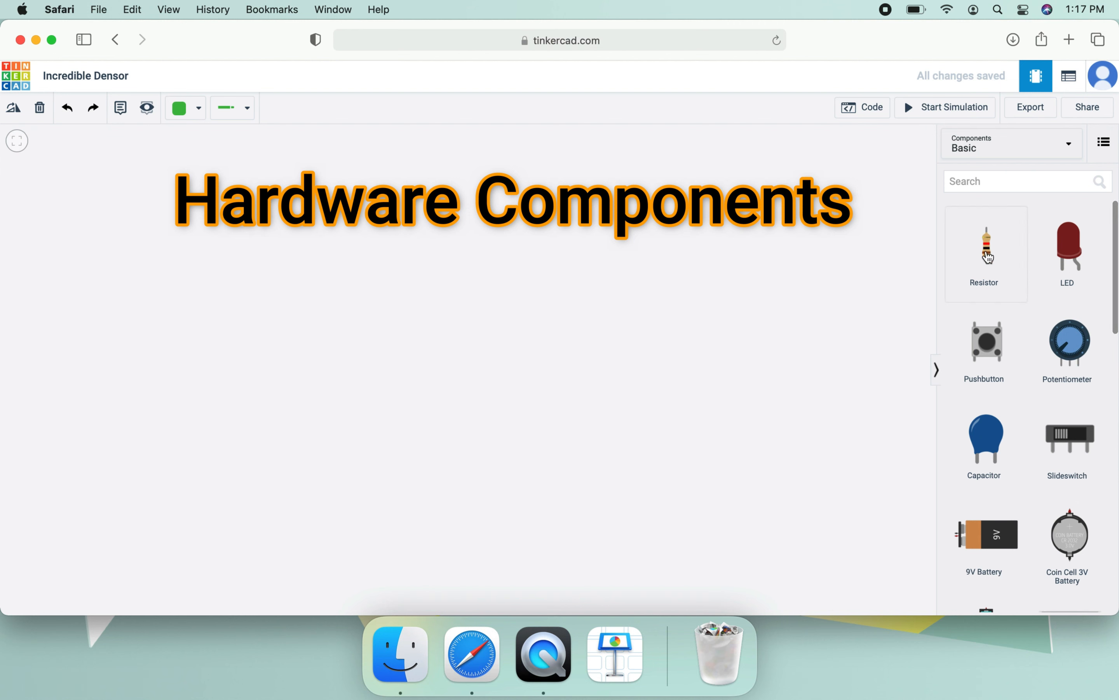
{"action": "scroll", "coordinate": [989, 258], "scroll_direction": "down", "scroll_amount": 5}
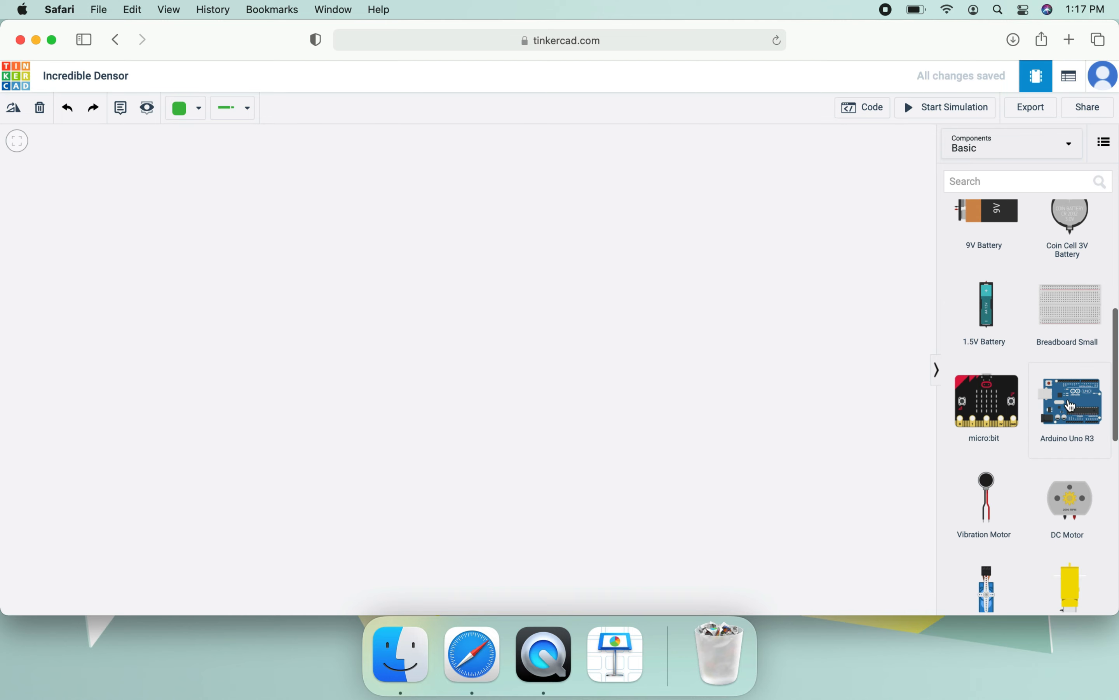
{"action": "left_click_drag", "start_coordinate": [1079, 412], "coordinate": [489, 324]}
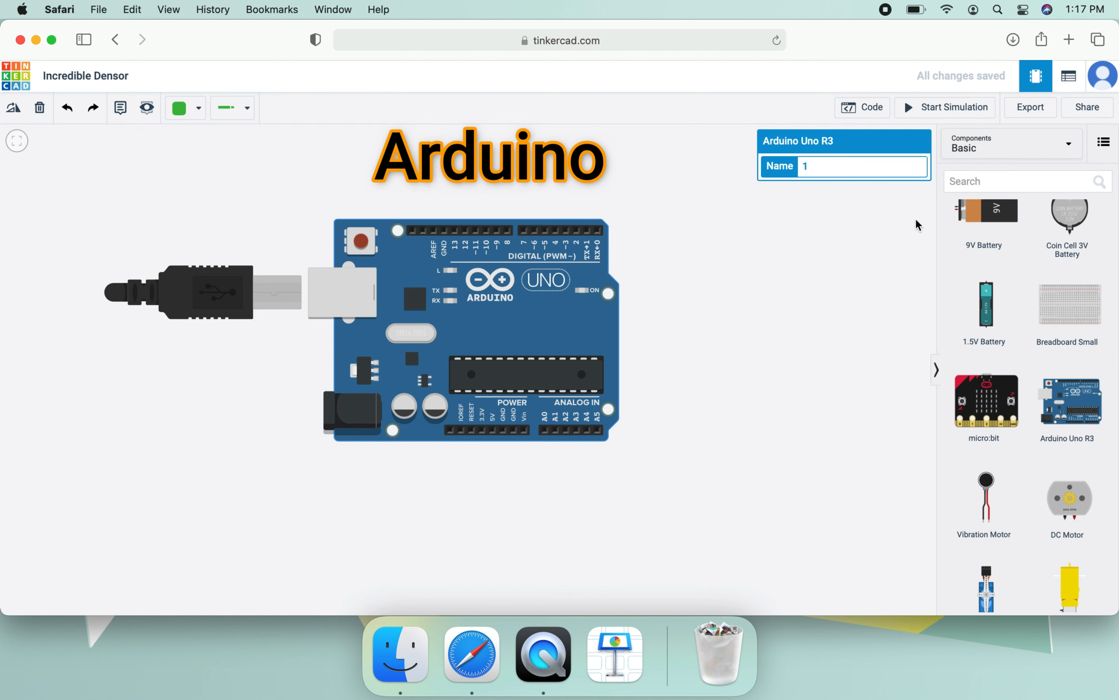
- Place a red LED and a resistor in the empty space beside the Arduino's digital-pin end
{"action": "scroll", "coordinate": [1050, 324], "scroll_direction": "up", "scroll_amount": 8}
{"action": "left_click_drag", "start_coordinate": [1069, 263], "coordinate": [809, 257]}
{"action": "left_click_drag", "start_coordinate": [986, 248], "coordinate": [711, 372]}
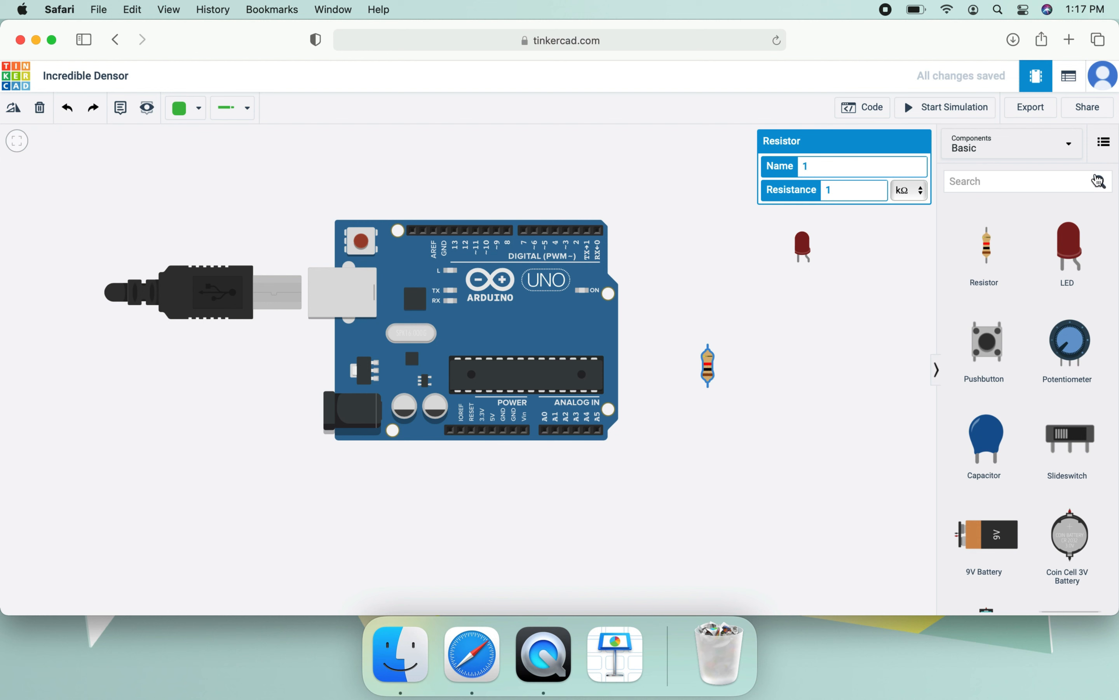
- Search the components for "bread" and place a Breadboard Small beside the Arduino, below the LED
{"action": "left_click", "coordinate": [1078, 175]}
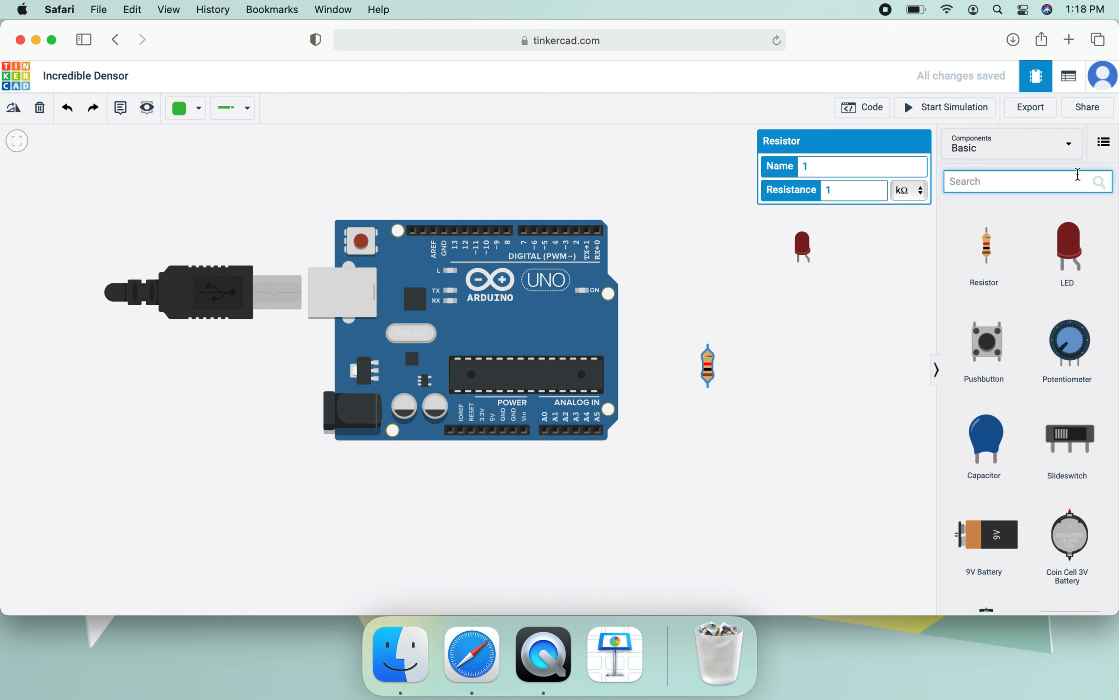
{"action": "type", "text": "bread"}
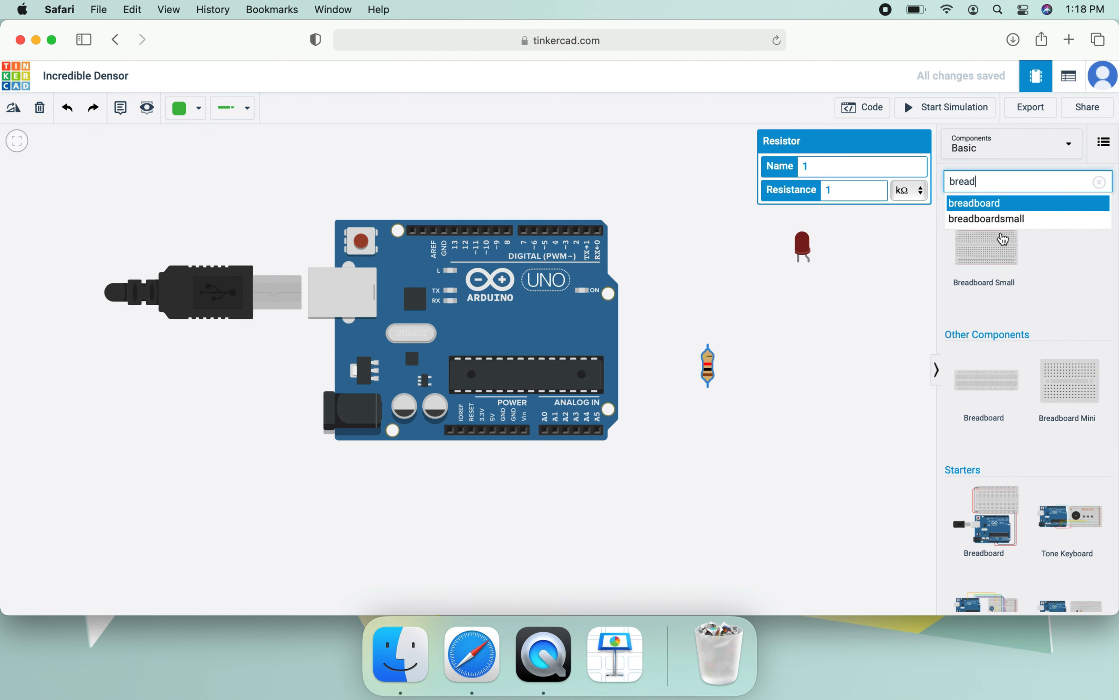
{"action": "left_click_drag", "start_coordinate": [1002, 246], "coordinate": [738, 319]}
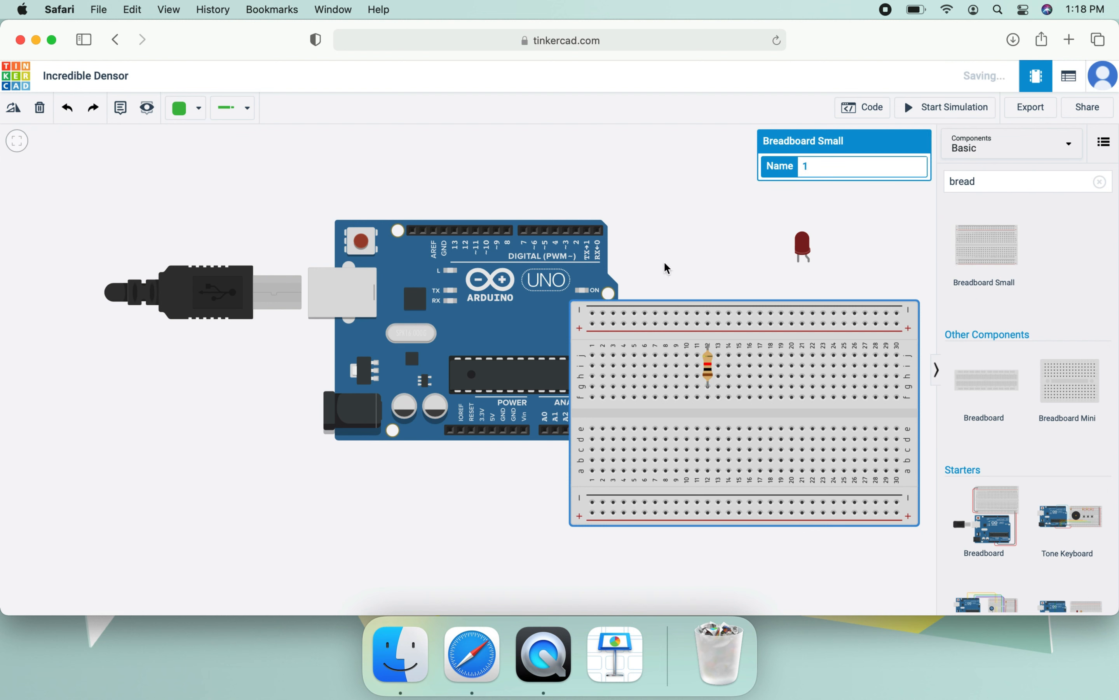
- Move the resistor off the breadboard to the free space beside the LED, and delete the breadboard
{"action": "left_click_drag", "start_coordinate": [711, 370], "coordinate": [701, 237]}
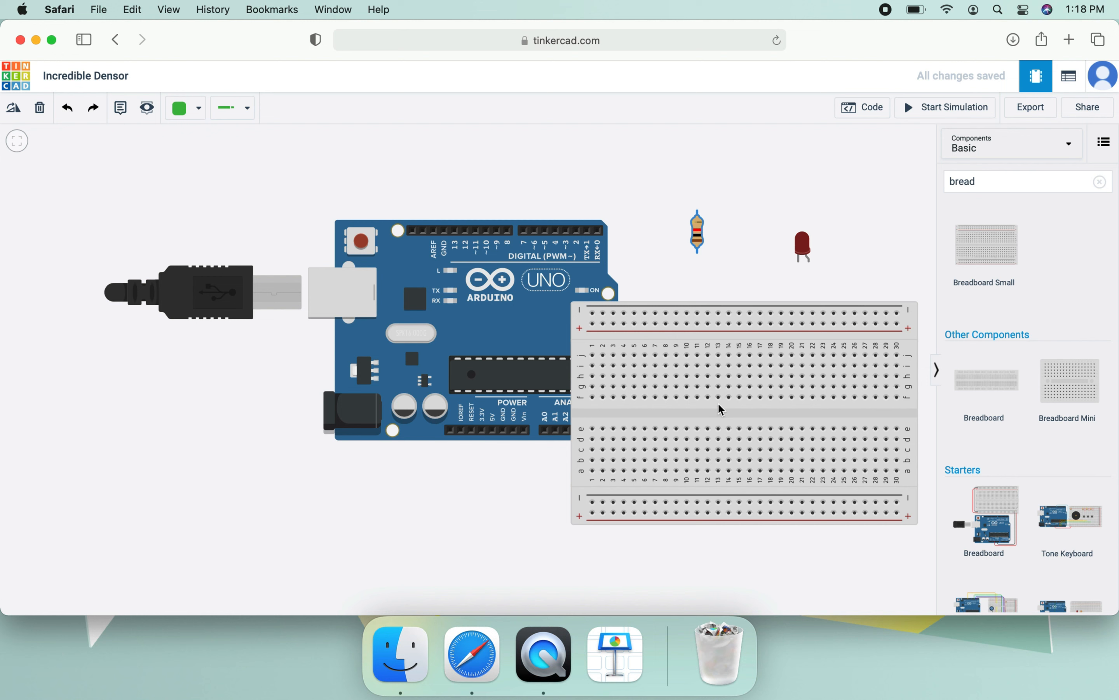
{"action": "left_click", "coordinate": [718, 417]}
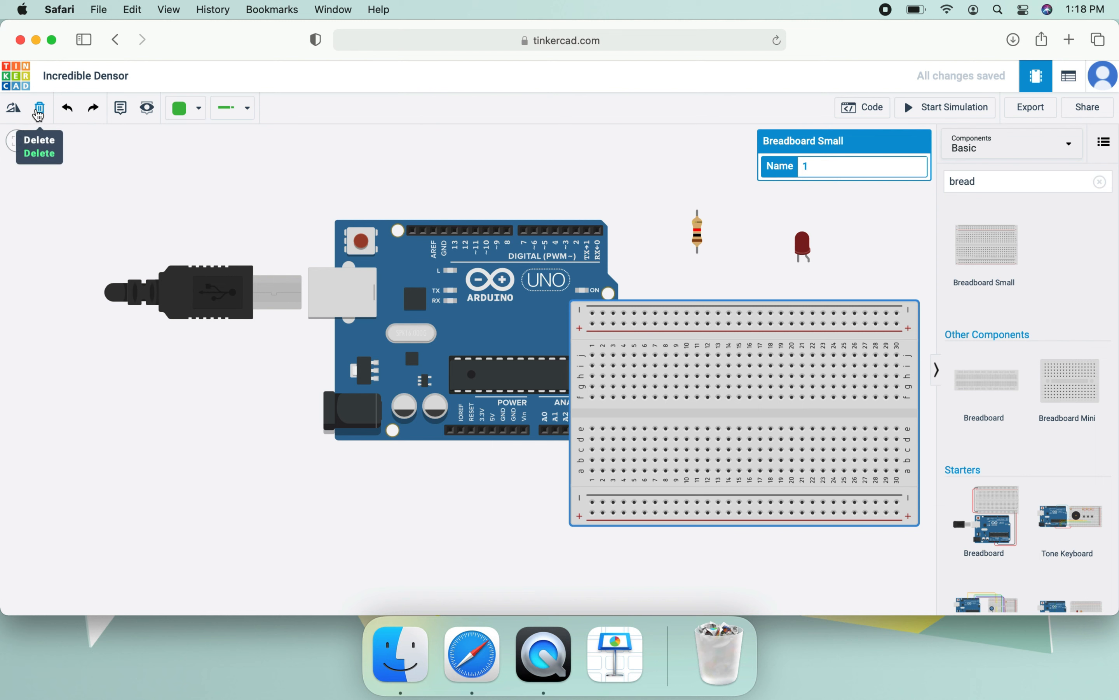
{"action": "left_click", "coordinate": [39, 111]}
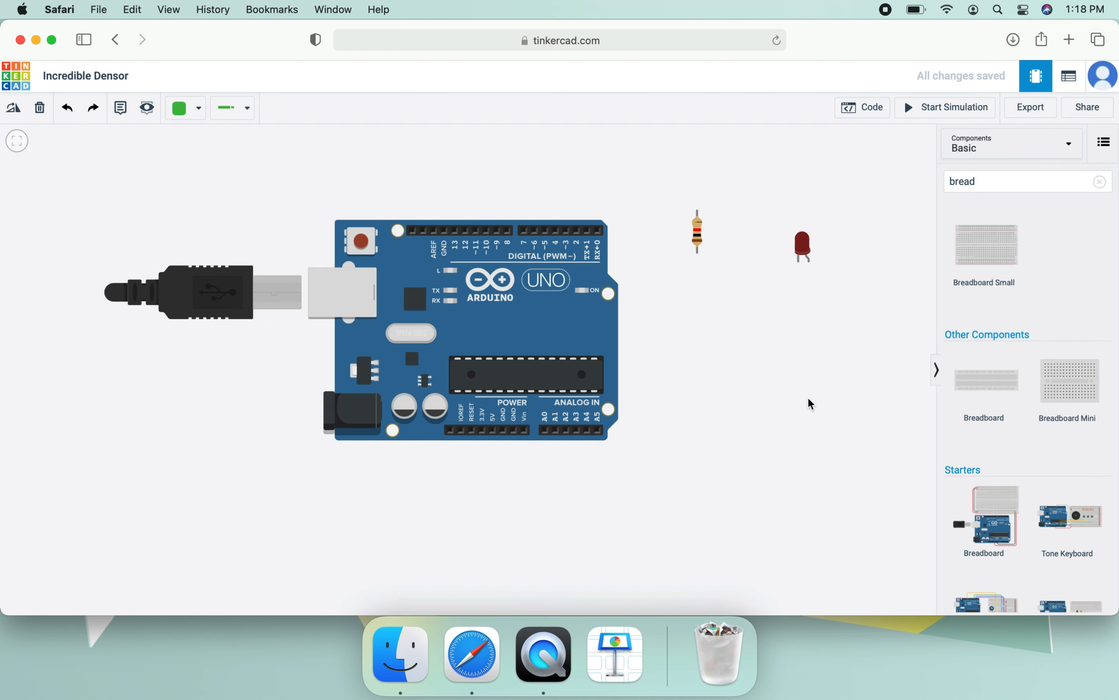
- Search the components for "arduino", browse the starter circuits, and place the Blink starter in the workspace
{"action": "scroll", "coordinate": [1031, 390], "scroll_direction": "down", "scroll_amount": 4}
{"action": "scroll", "coordinate": [1030, 390], "scroll_direction": "down", "scroll_amount": 3}
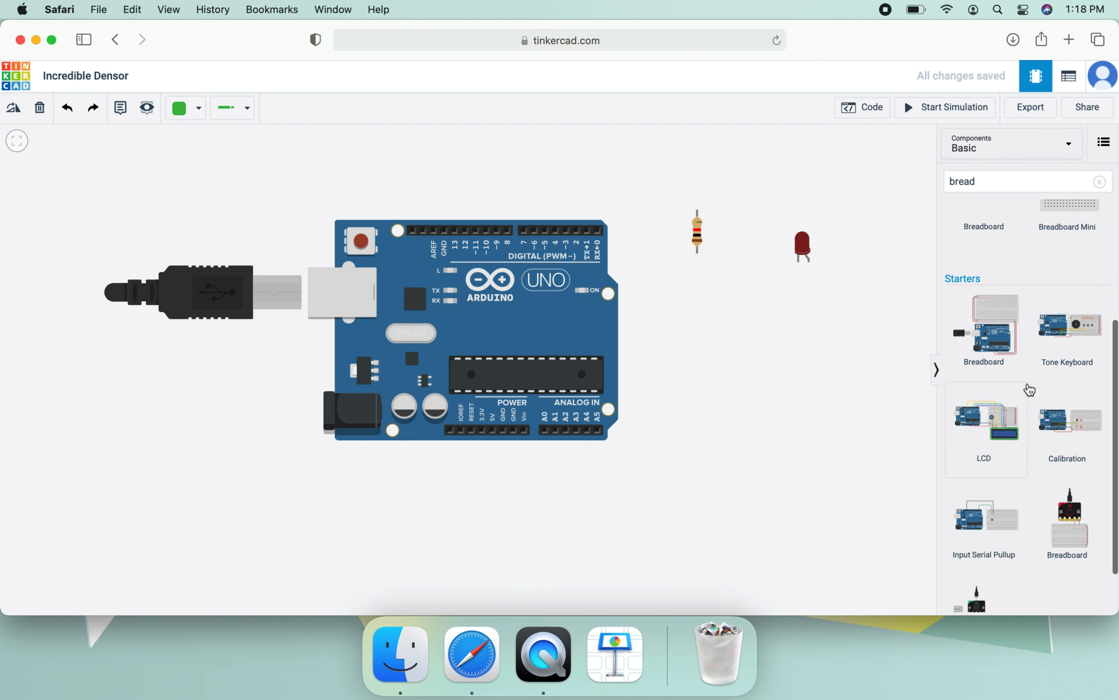
{"action": "scroll", "coordinate": [1031, 390], "scroll_direction": "up", "scroll_amount": 5}
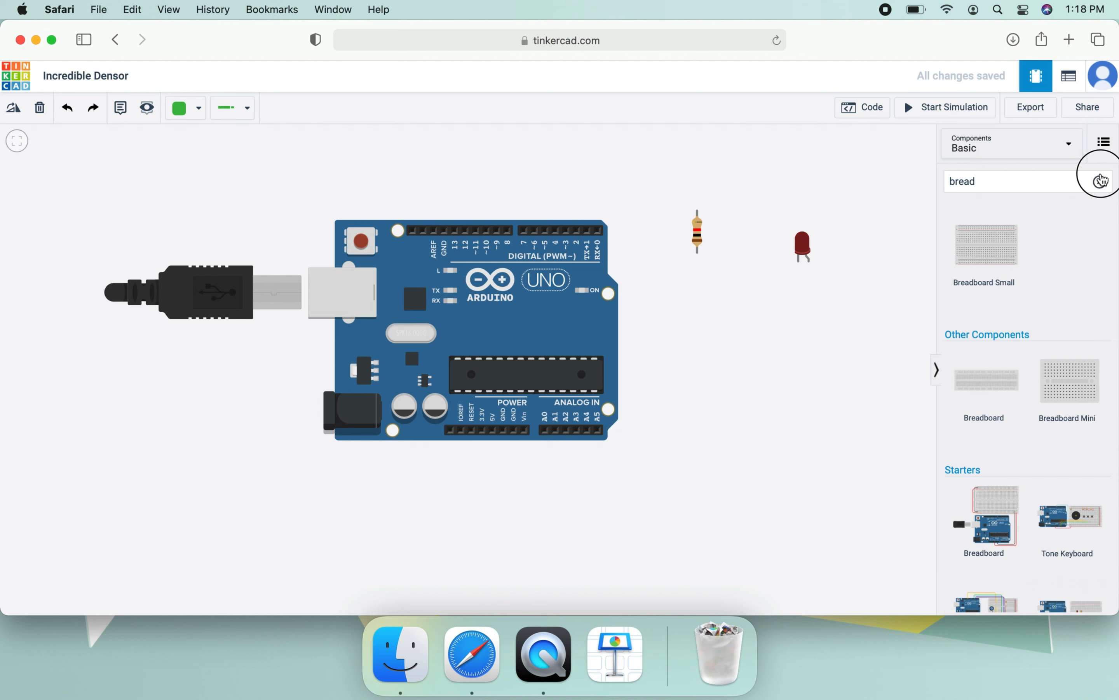
{"action": "left_click", "coordinate": [1100, 181]}
{"action": "type", "text": "arduino"}
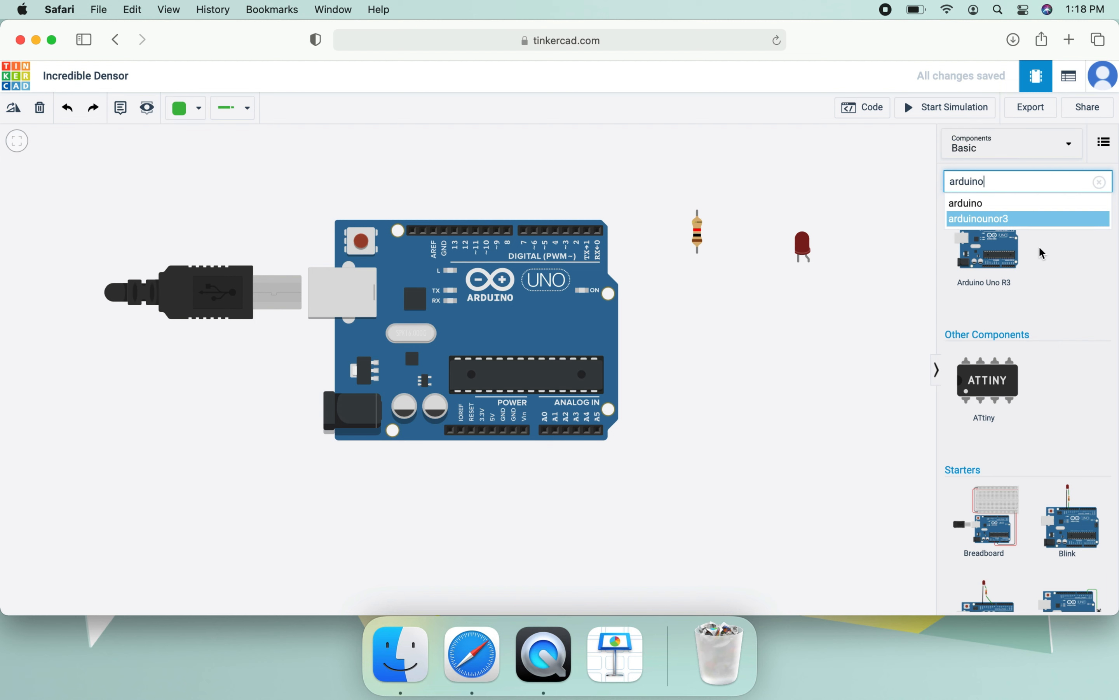
{"action": "scroll", "coordinate": [1060, 357], "scroll_direction": "down", "scroll_amount": 3}
{"action": "scroll", "coordinate": [1061, 358], "scroll_direction": "down", "scroll_amount": 3}
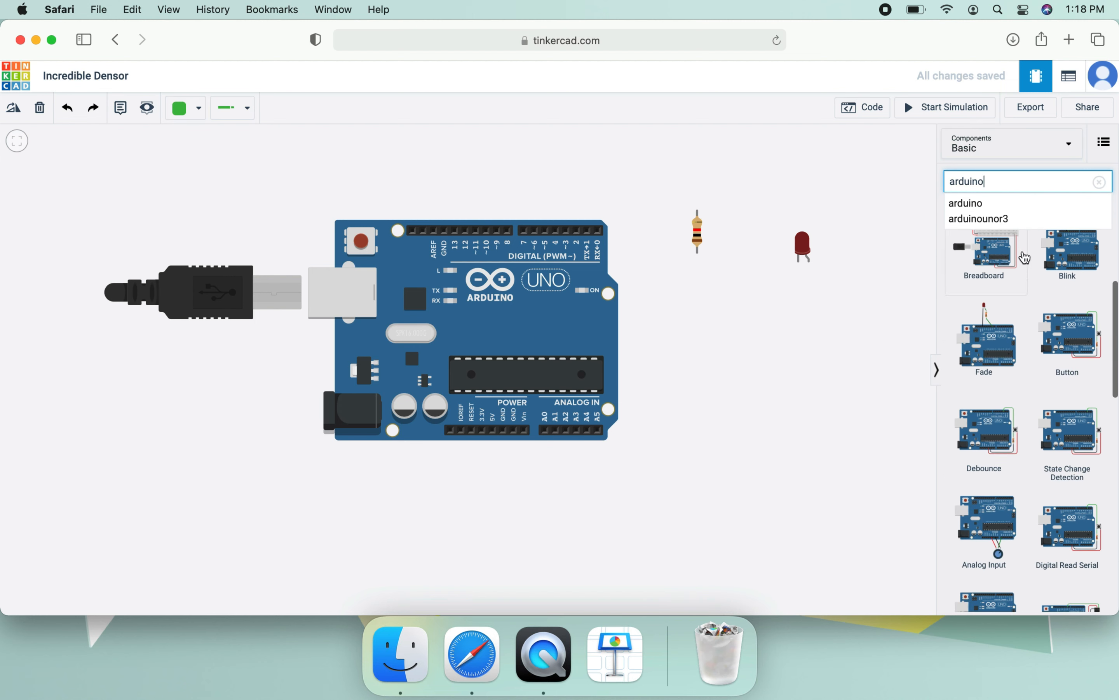
{"action": "scroll", "coordinate": [1009, 424], "scroll_direction": "down", "scroll_amount": 3}
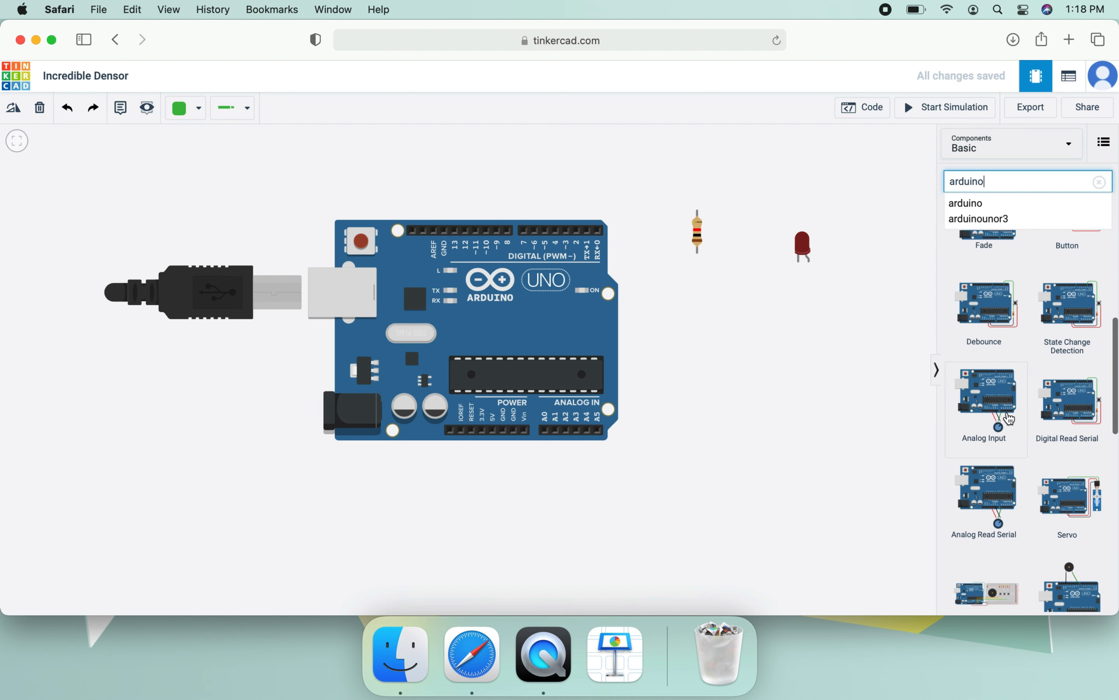
{"action": "scroll", "coordinate": [1038, 353], "scroll_direction": "down", "scroll_amount": 5}
{"action": "scroll", "coordinate": [1041, 352], "scroll_direction": "up", "scroll_amount": 10}
{"action": "left_click_drag", "start_coordinate": [1082, 524], "coordinate": [674, 365]}
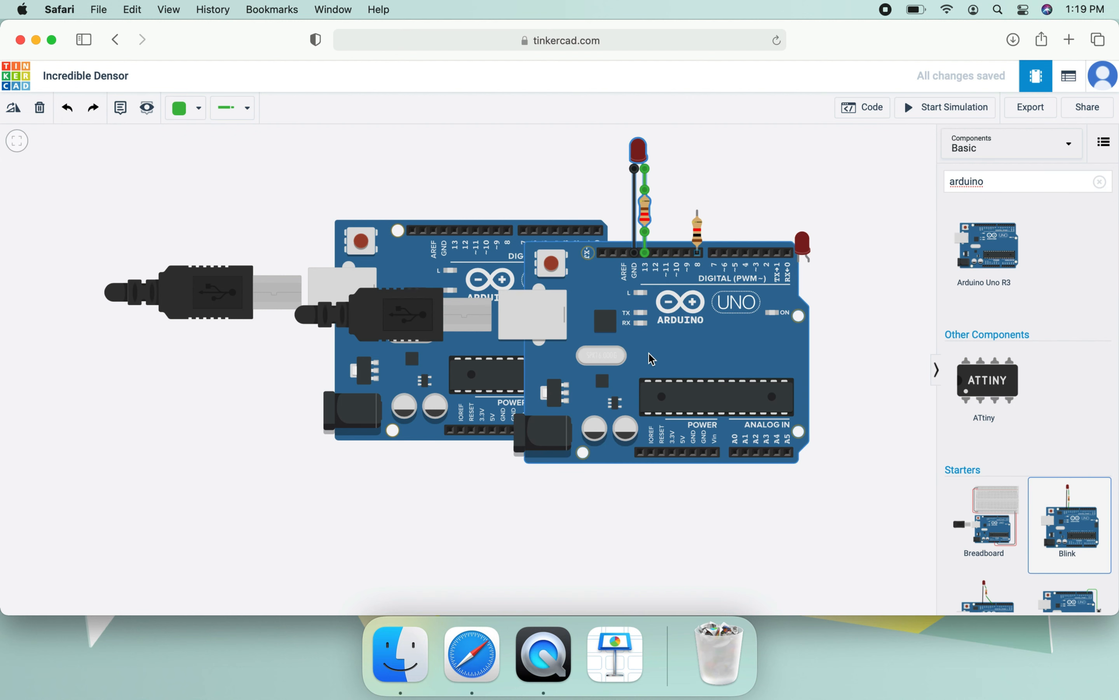
- Select the parts of the Blink starter circuit together with the loose resistor
{"action": "left_click", "coordinate": [645, 153]}
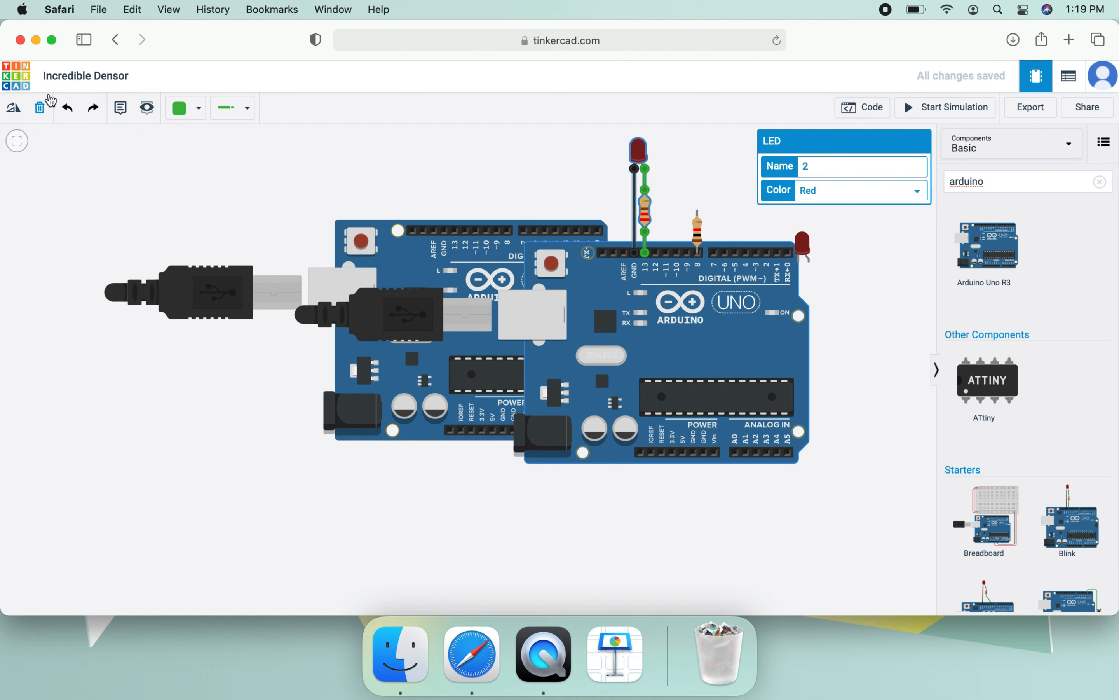
{"action": "left_click_drag", "start_coordinate": [581, 312], "coordinate": [582, 311]}
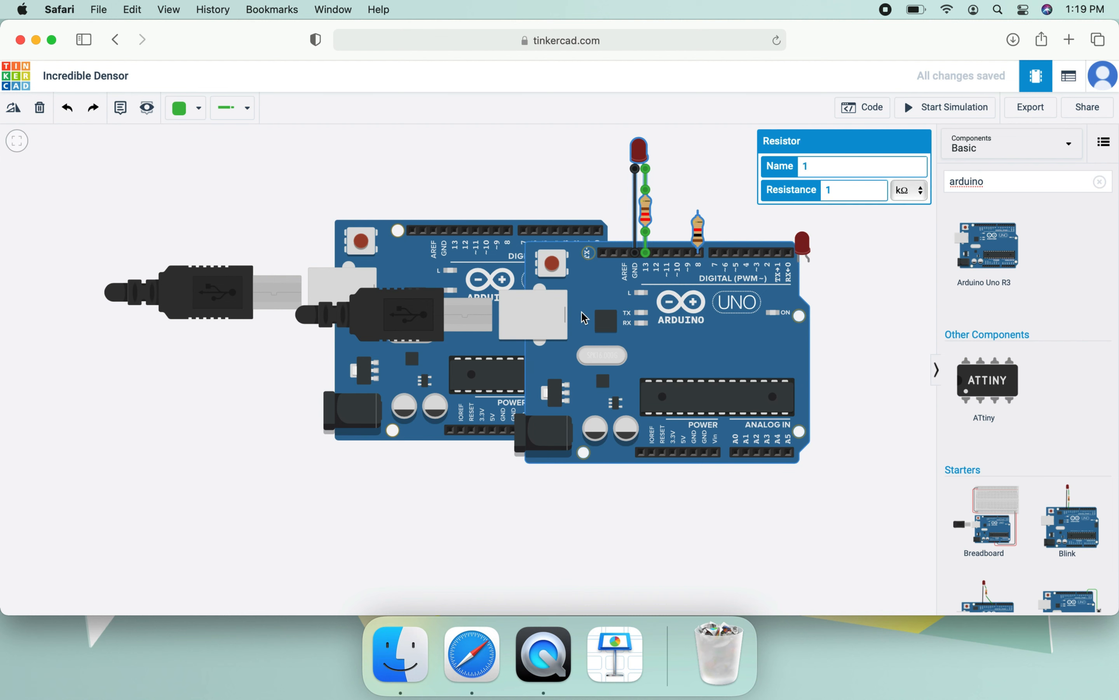
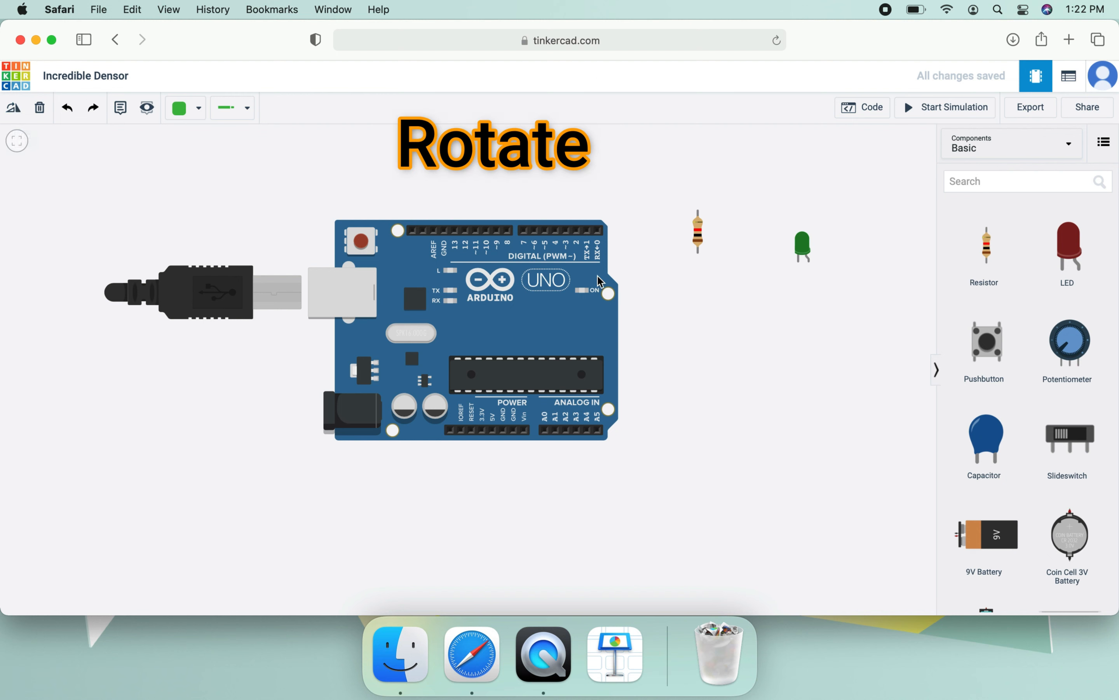
- Rotate the resistor in increments through a full turn back to vertical
{"action": "left_click", "coordinate": [703, 237]}
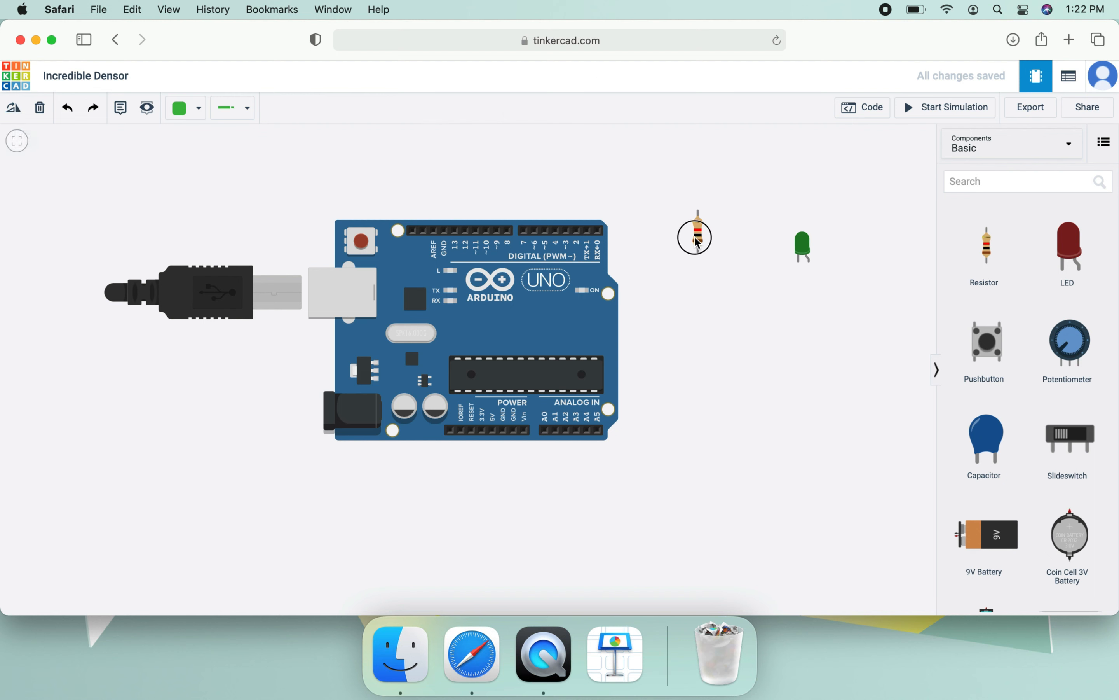
{"action": "left_click", "coordinate": [14, 110]}
{"action": "left_click", "coordinate": [14, 109]}
{"action": "left_click", "coordinate": [14, 109]}
{"action": "left_click", "coordinate": [14, 110]}
{"action": "left_click", "coordinate": [14, 109]}
- Rotate the Arduino Uno in increments through a full turn back to its horizontal orientation
{"action": "left_click", "coordinate": [14, 109]}
{"action": "left_click", "coordinate": [511, 304]}
{"action": "left_click", "coordinate": [14, 109]}
{"action": "left_click", "coordinate": [14, 109]}
{"action": "left_click", "coordinate": [14, 109]}
{"action": "left_click", "coordinate": [14, 109]}
{"action": "left_click", "coordinate": [14, 109]}
{"action": "left_click", "coordinate": [14, 109]}
{"action": "left_click", "coordinate": [14, 109]}
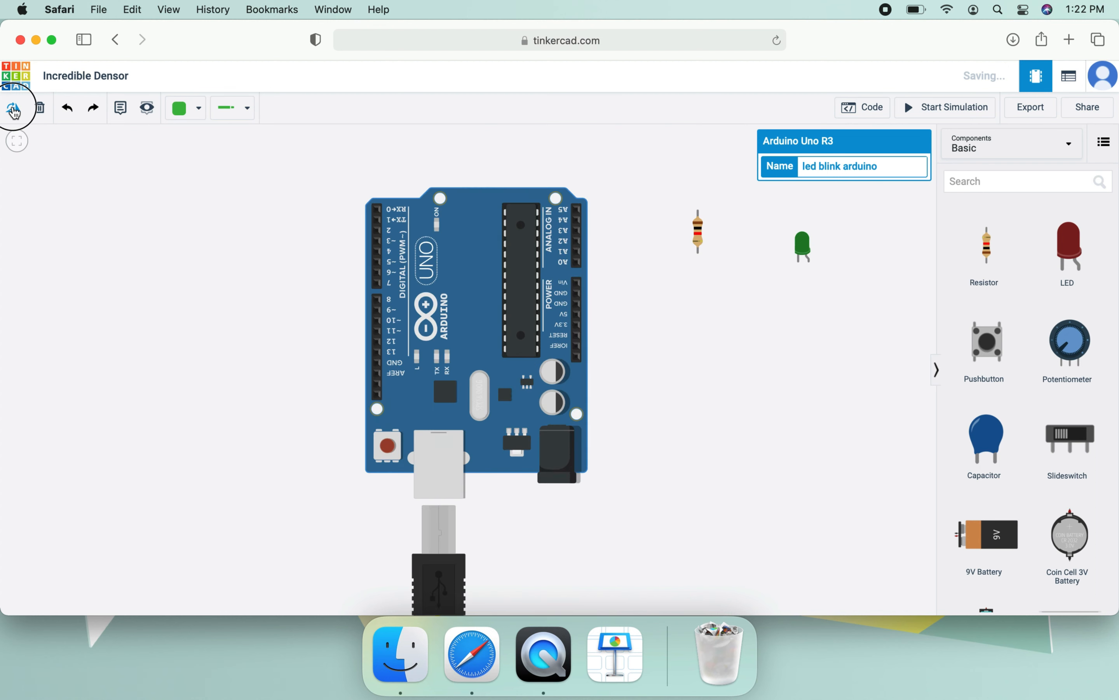
{"action": "left_click", "coordinate": [14, 109]}
{"action": "left_click", "coordinate": [14, 109]}
{"action": "left_click", "coordinate": [14, 109]}
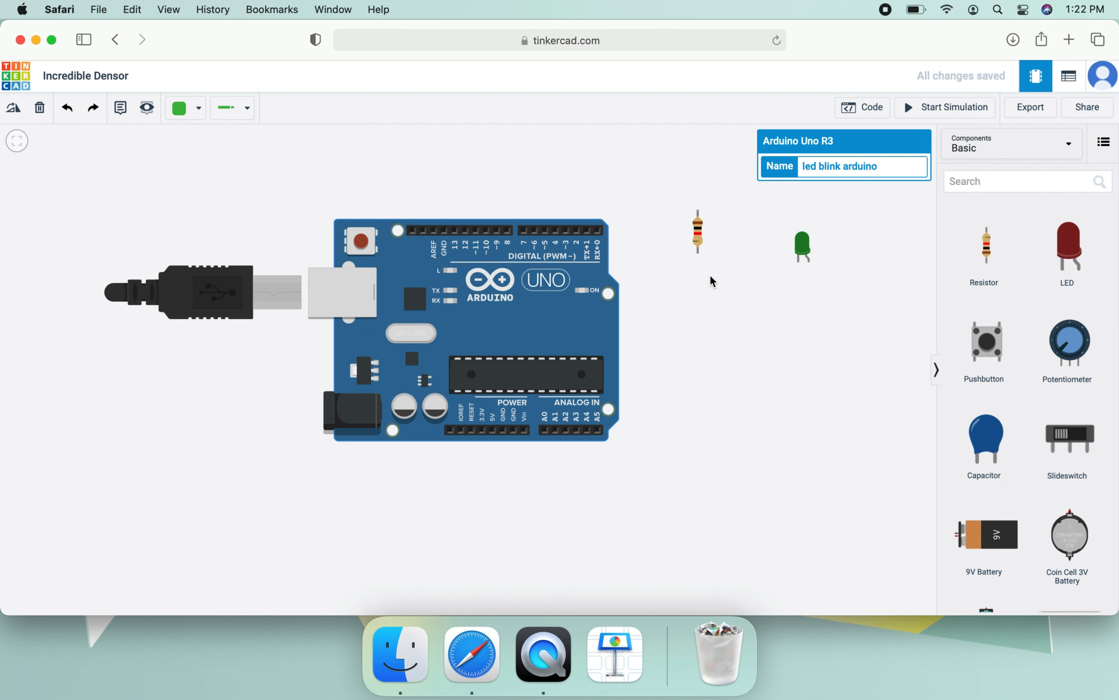
- Move the Arduino lower in the workspace and arrange the LED and resistor above its digital pins
{"action": "left_click_drag", "start_coordinate": [801, 248], "coordinate": [554, 173]}
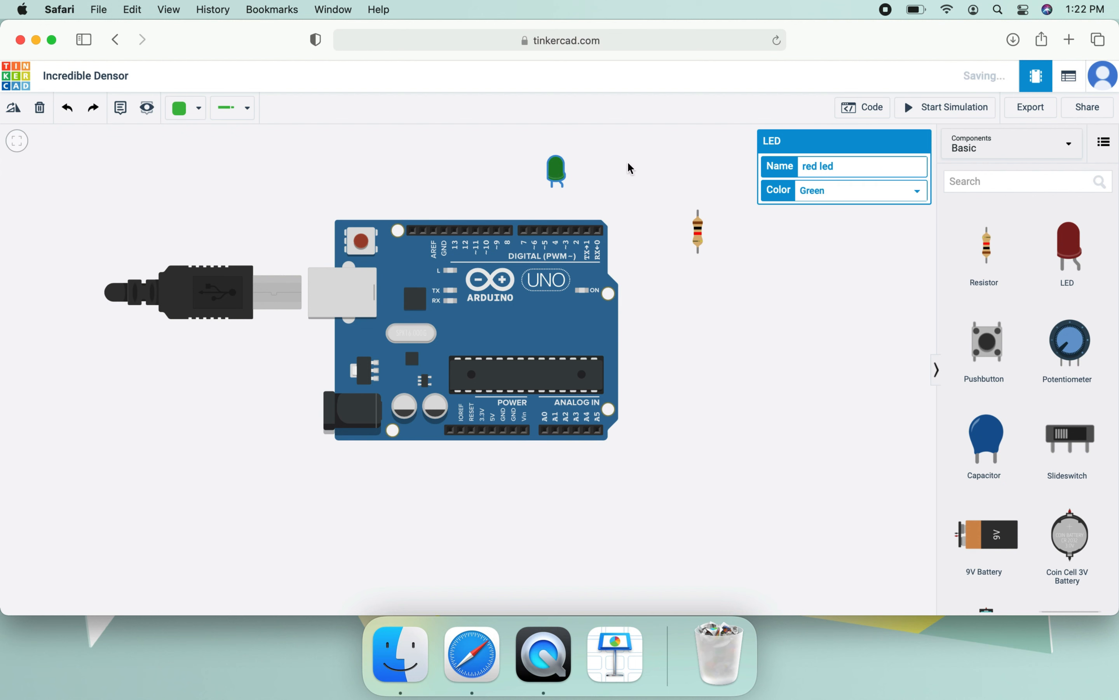
{"action": "left_click_drag", "start_coordinate": [696, 231], "coordinate": [488, 180]}
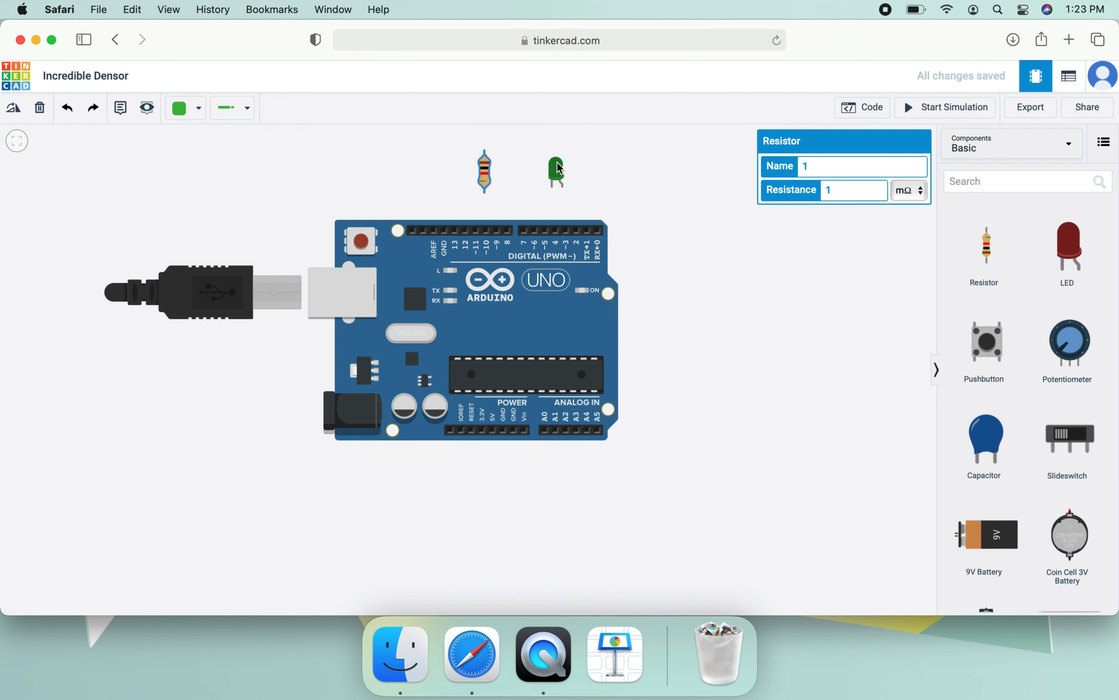
{"action": "left_click", "coordinate": [533, 314]}
{"action": "left_click_drag", "start_coordinate": [534, 314], "coordinate": [542, 437]}
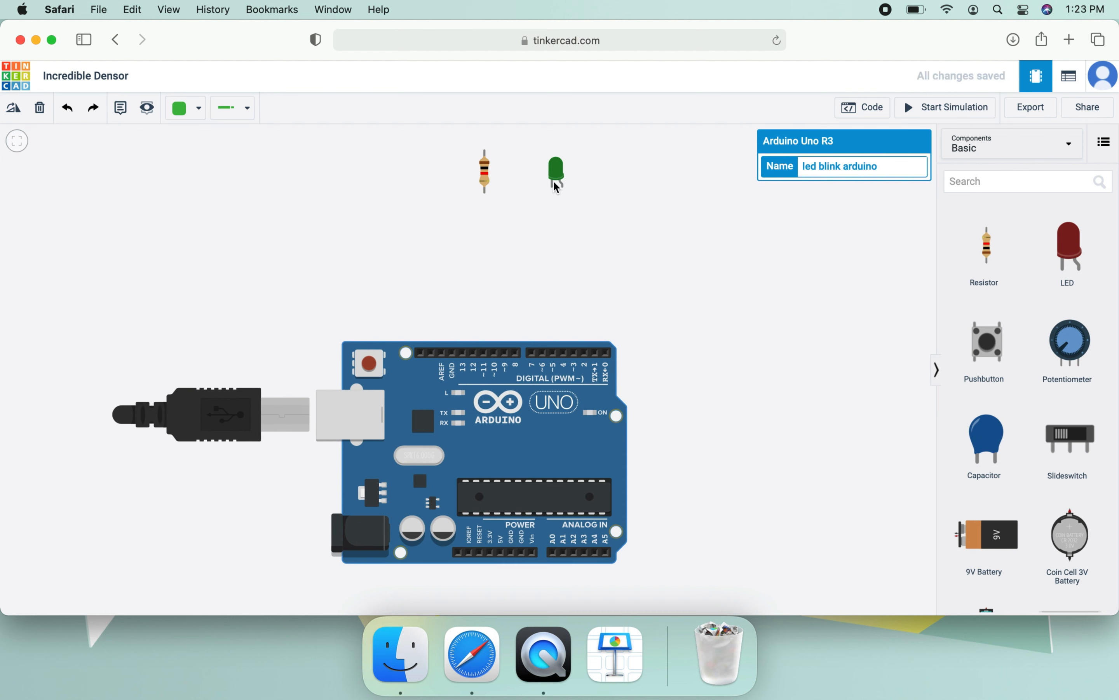
{"action": "left_click_drag", "start_coordinate": [556, 188], "coordinate": [538, 238]}
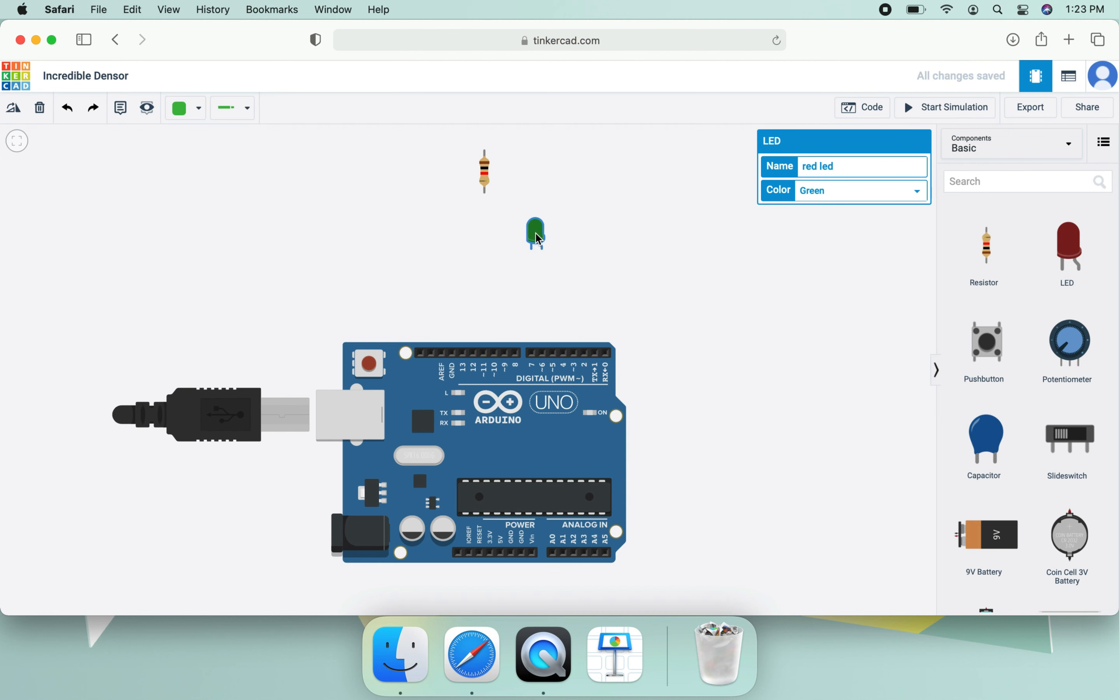
{"action": "left_click_drag", "start_coordinate": [486, 175], "coordinate": [497, 301]}
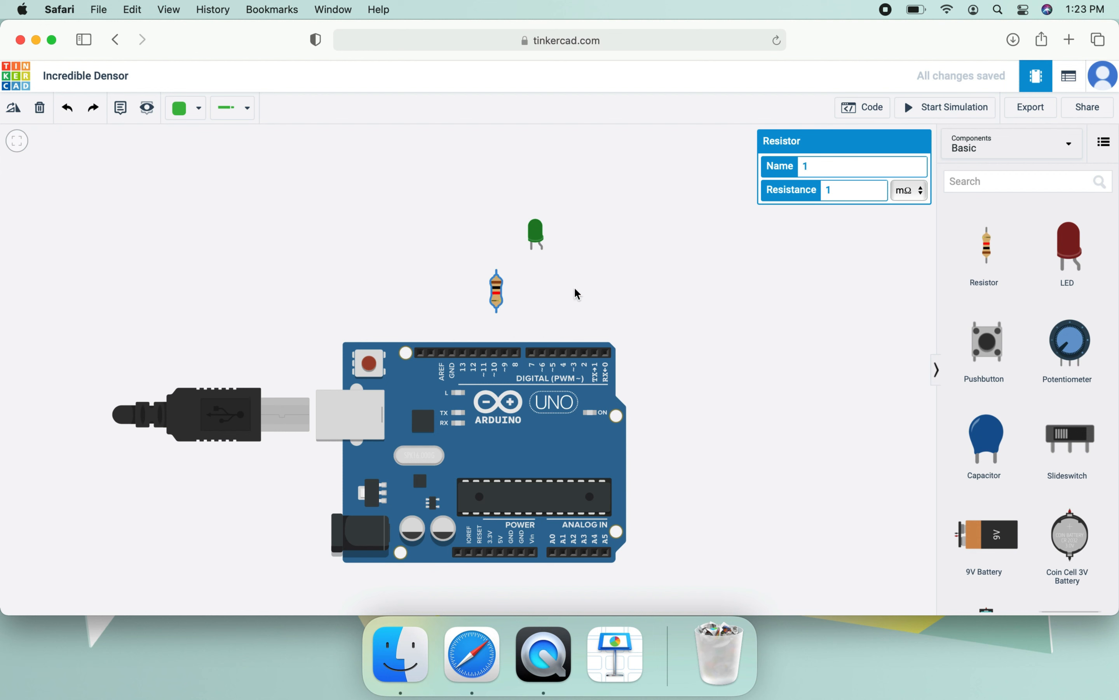
- Wire the LED's bent leg to Arduino pin 3 and its straight leg through the resistor to GND
{"action": "left_click", "coordinate": [541, 250]}
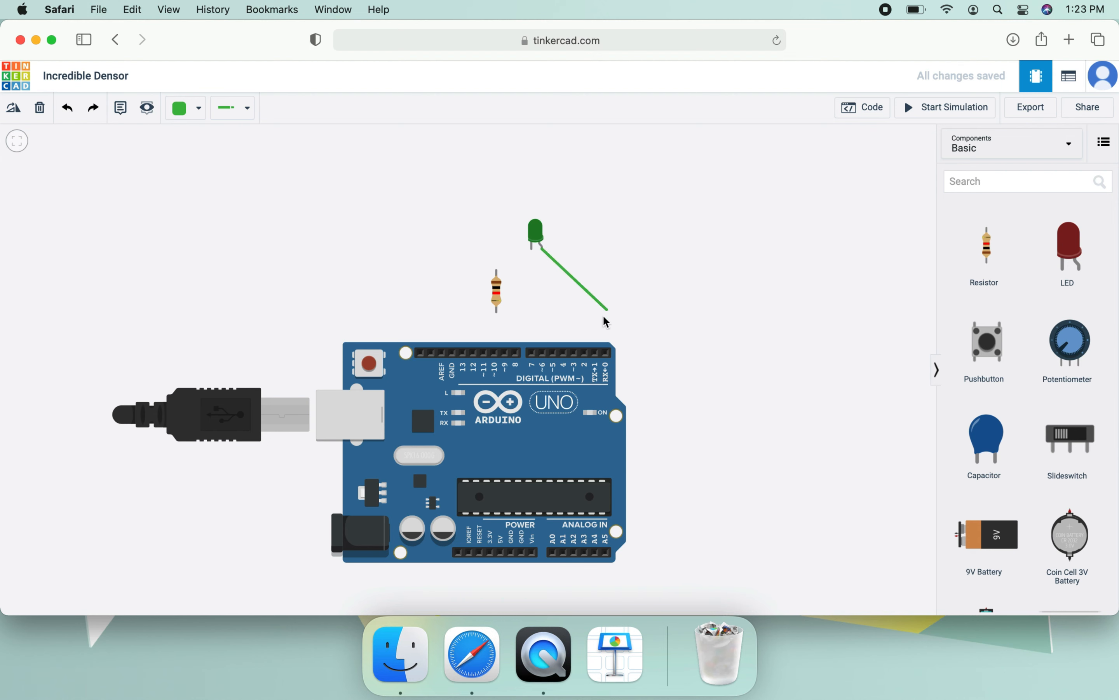
{"action": "left_click", "coordinate": [574, 354]}
{"action": "left_click", "coordinate": [531, 248]}
{"action": "left_click", "coordinate": [497, 271]}
{"action": "left_click", "coordinate": [496, 312]}
{"action": "left_click", "coordinate": [452, 353]}
{"action": "left_click", "coordinate": [508, 291]}
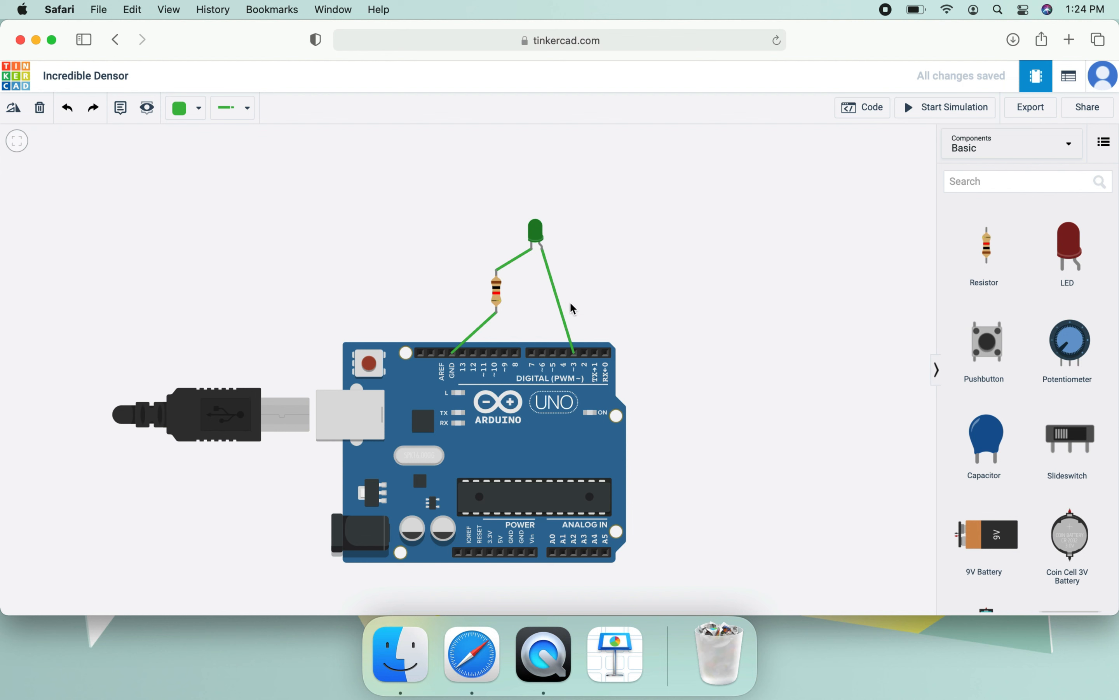
- Undo the wires between the LED, resistor and Arduino, and redo them
{"action": "left_click", "coordinate": [69, 113]}
{"action": "left_click", "coordinate": [68, 113]}
{"action": "left_click", "coordinate": [68, 113]}
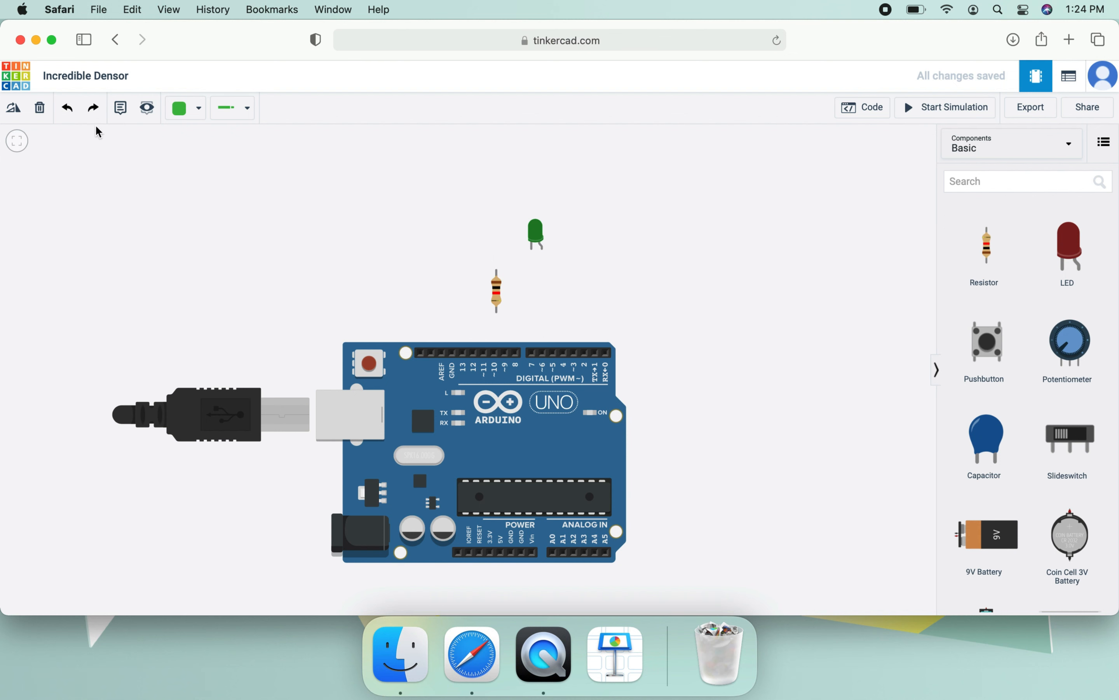
{"action": "left_click", "coordinate": [94, 109]}
{"action": "left_click", "coordinate": [94, 109]}
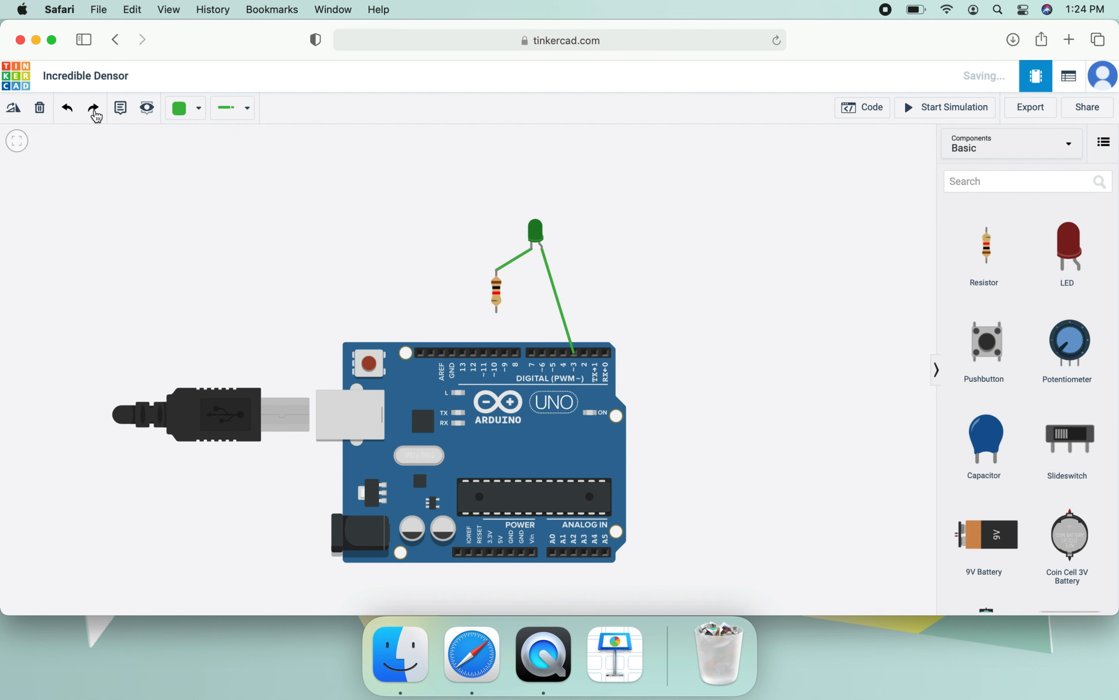
{"action": "left_click", "coordinate": [95, 111]}
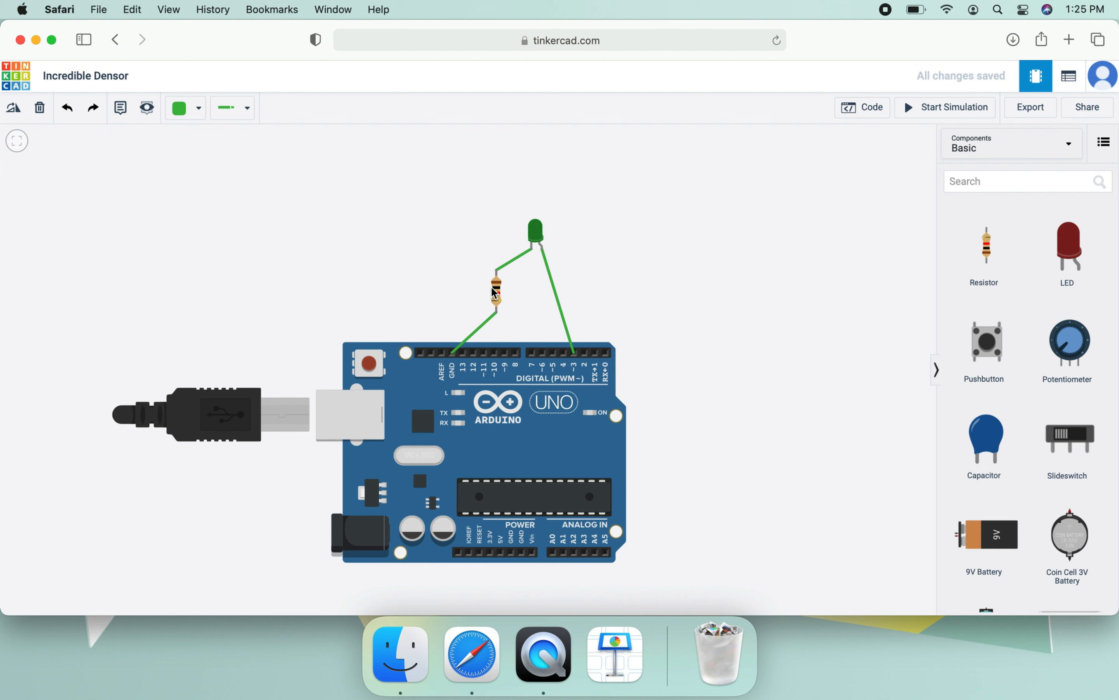
- Add a note reading "1 m ohm" beside the resistor
{"action": "left_click", "coordinate": [121, 110]}
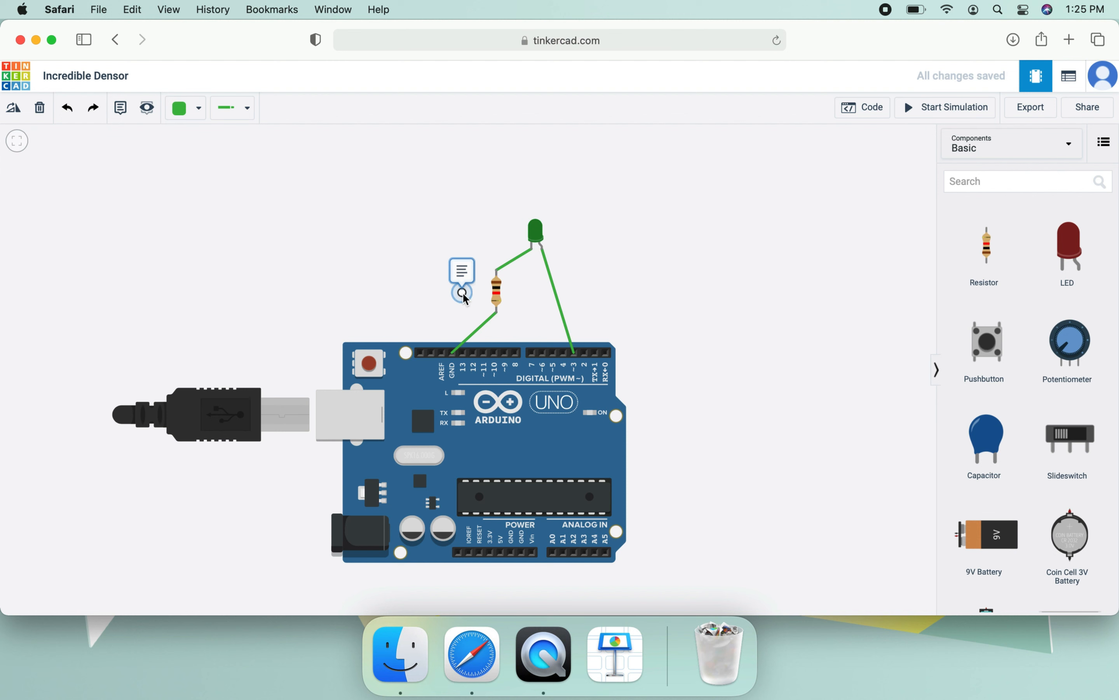
{"action": "left_click", "coordinate": [463, 295]}
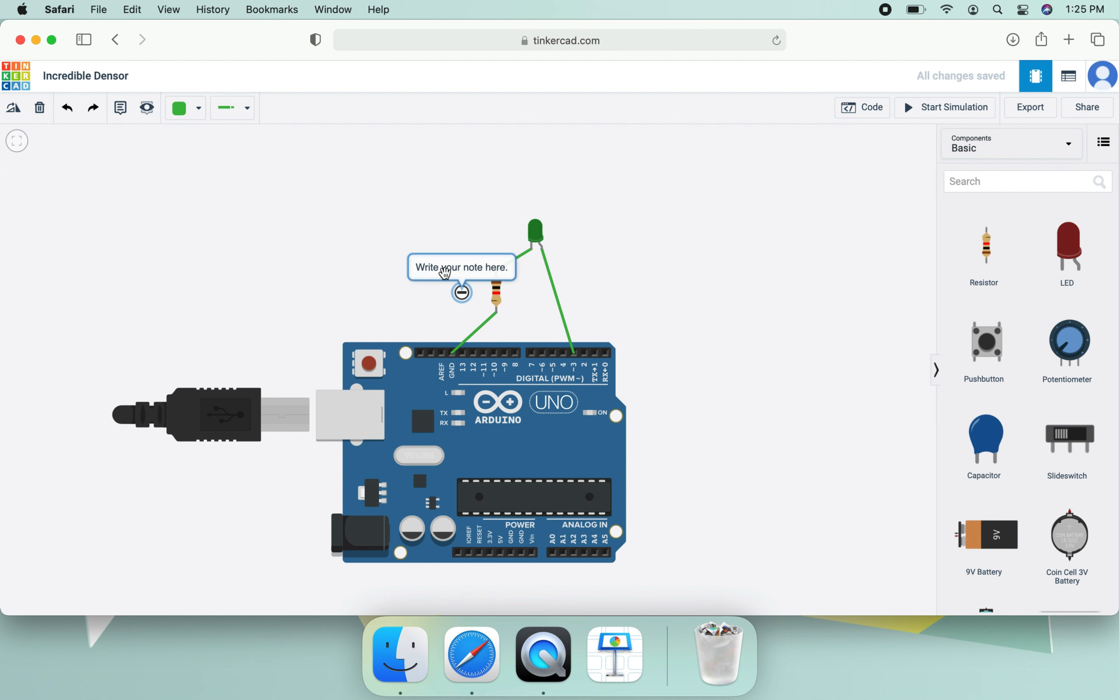
{"action": "type", "text": "1 m ohm"}
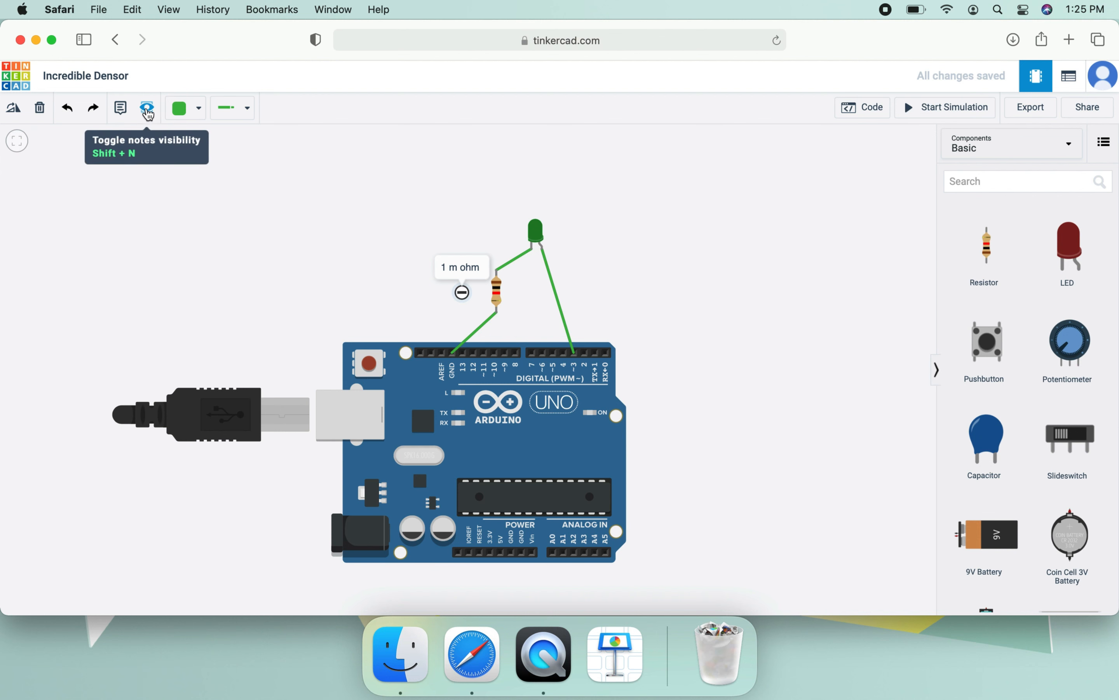
- Toggle the visibility of notes off and on, and leave the notes hidden
{"action": "left_click", "coordinate": [147, 110]}
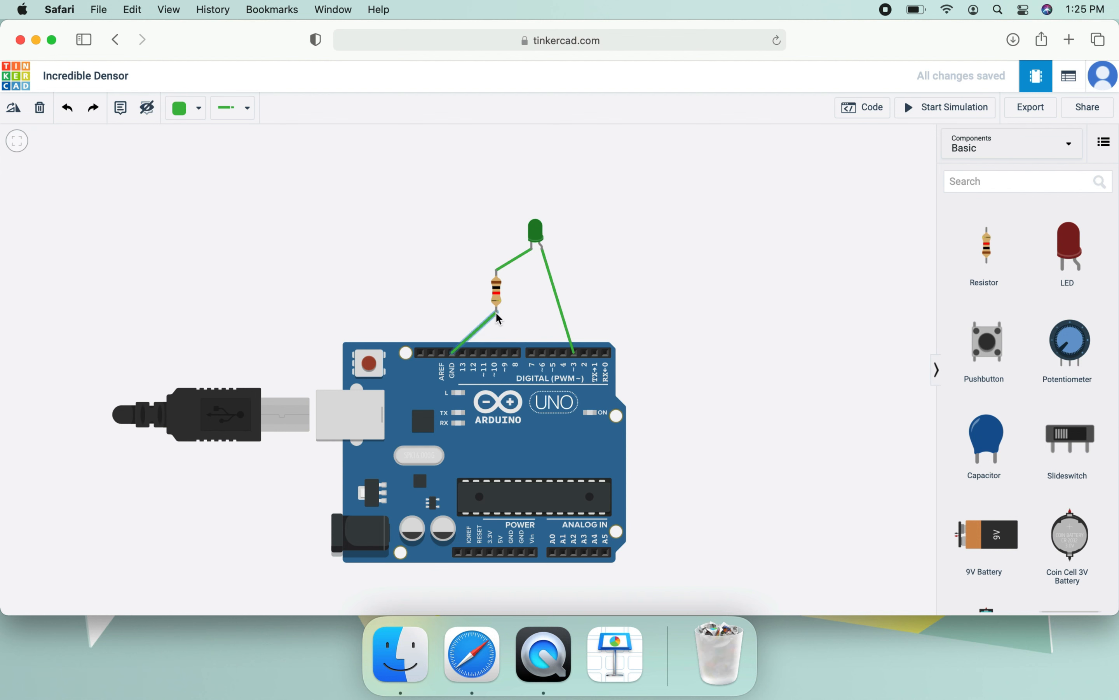
{"action": "left_click", "coordinate": [147, 113]}
{"action": "left_click", "coordinate": [149, 111]}
- Replace the straight wire between the LED and pin 3 with a wire bent at a right angle
{"action": "left_click", "coordinate": [558, 295]}
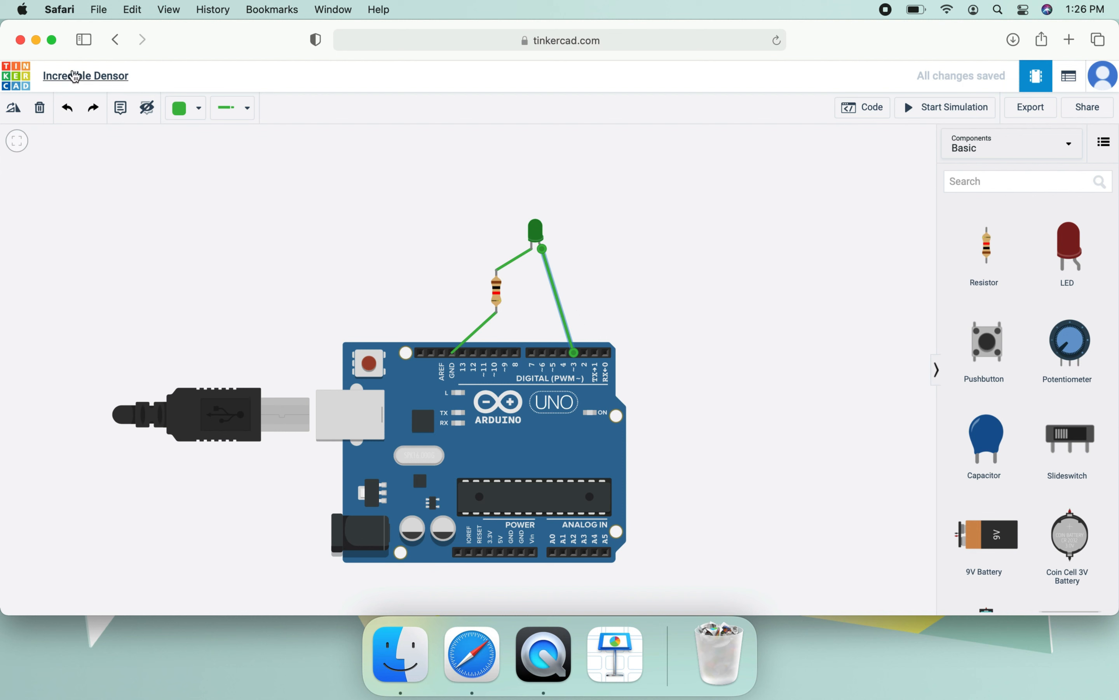
{"action": "left_click", "coordinate": [40, 107]}
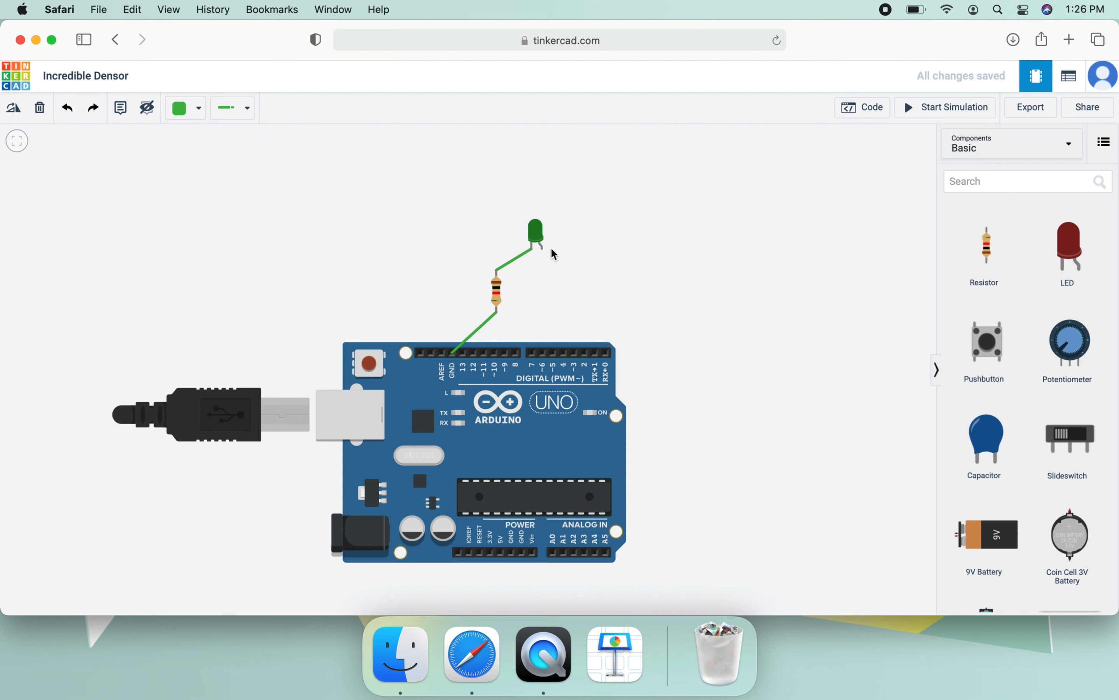
{"action": "left_click", "coordinate": [541, 249]}
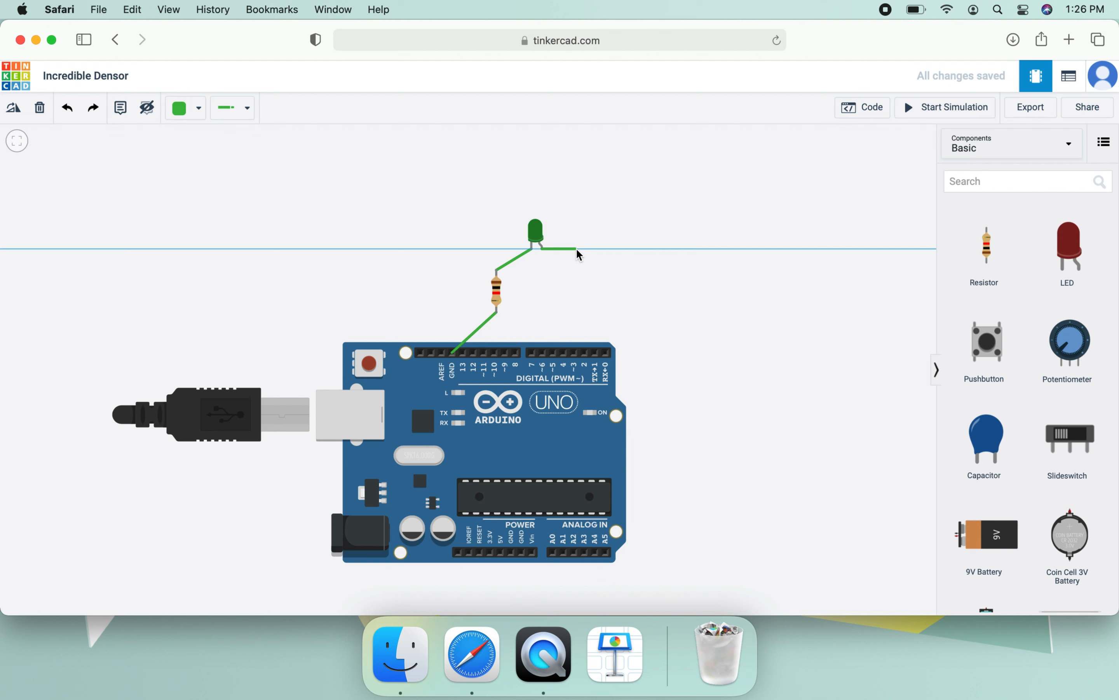
{"action": "left_click", "coordinate": [576, 248]}
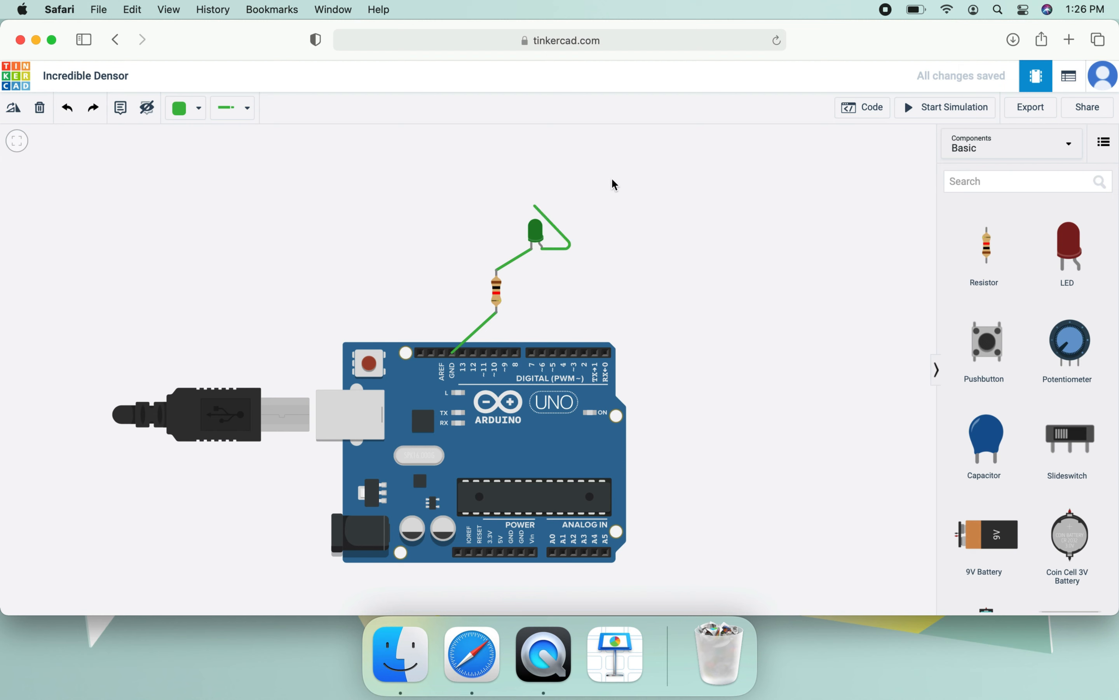
{"action": "left_click", "coordinate": [441, 353]}
{"action": "left_click_drag", "start_coordinate": [667, 357], "coordinate": [575, 357]}
{"action": "left_click", "coordinate": [575, 356]}
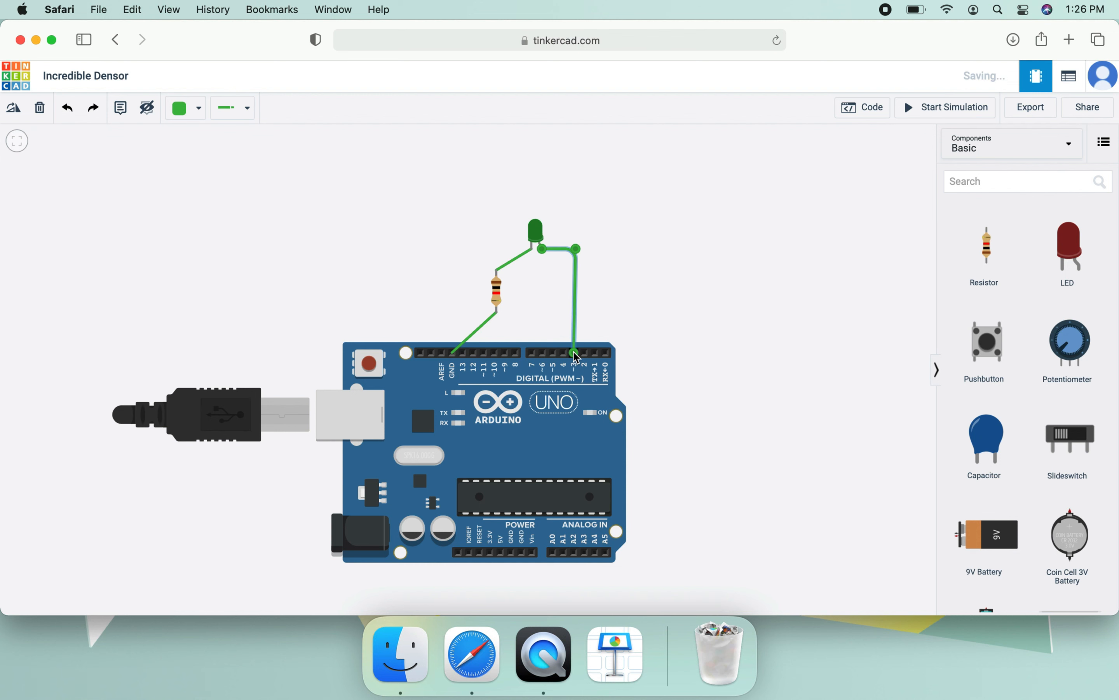
- Move the resistor directly above the GND pin so its lower wire runs straight down
{"action": "left_click", "coordinate": [500, 295]}
{"action": "left_click_drag", "start_coordinate": [500, 296], "coordinate": [456, 276]}
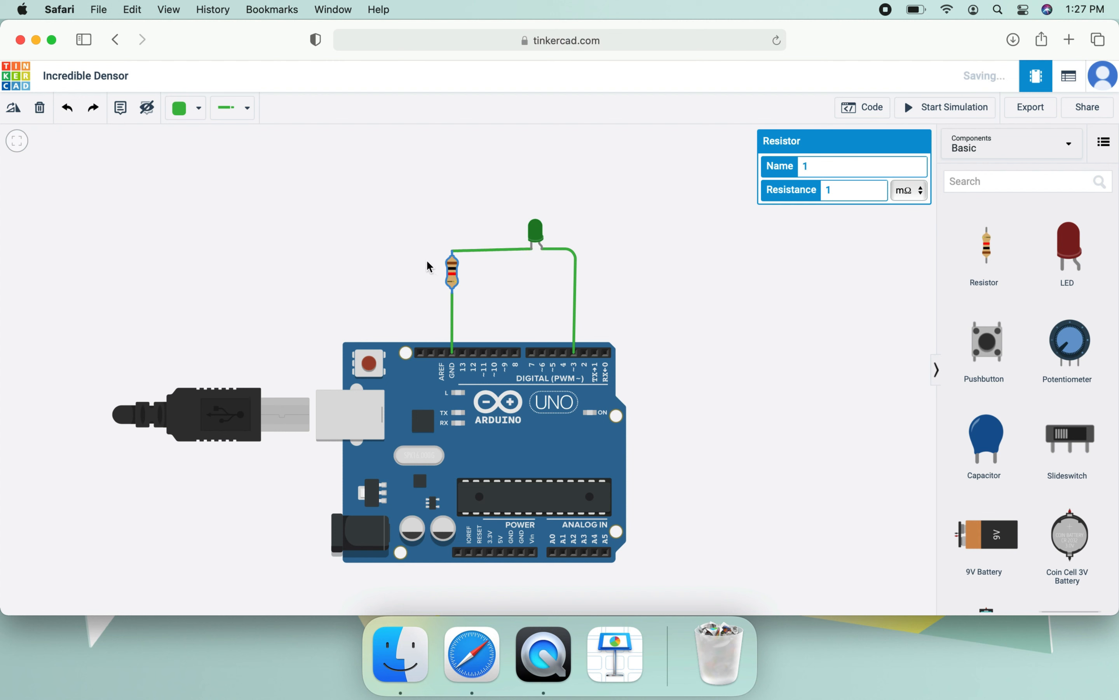
{"action": "left_click", "coordinate": [426, 267]}
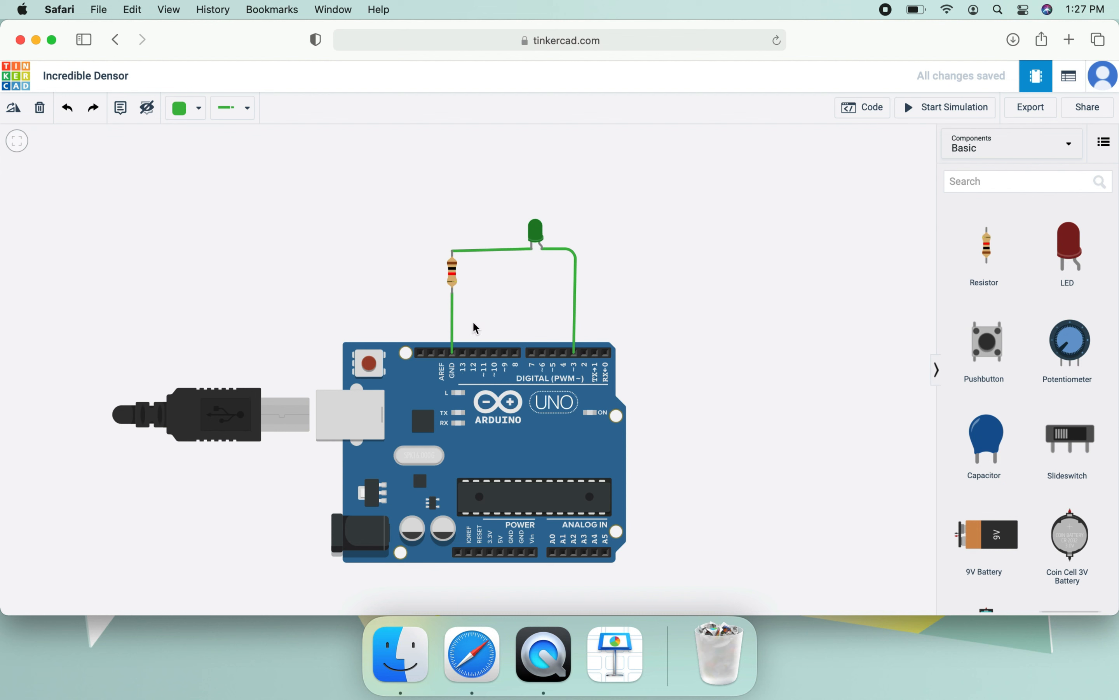
- Set the colour of the wire between the LED and pin 3 to red
{"action": "left_click", "coordinate": [577, 286]}
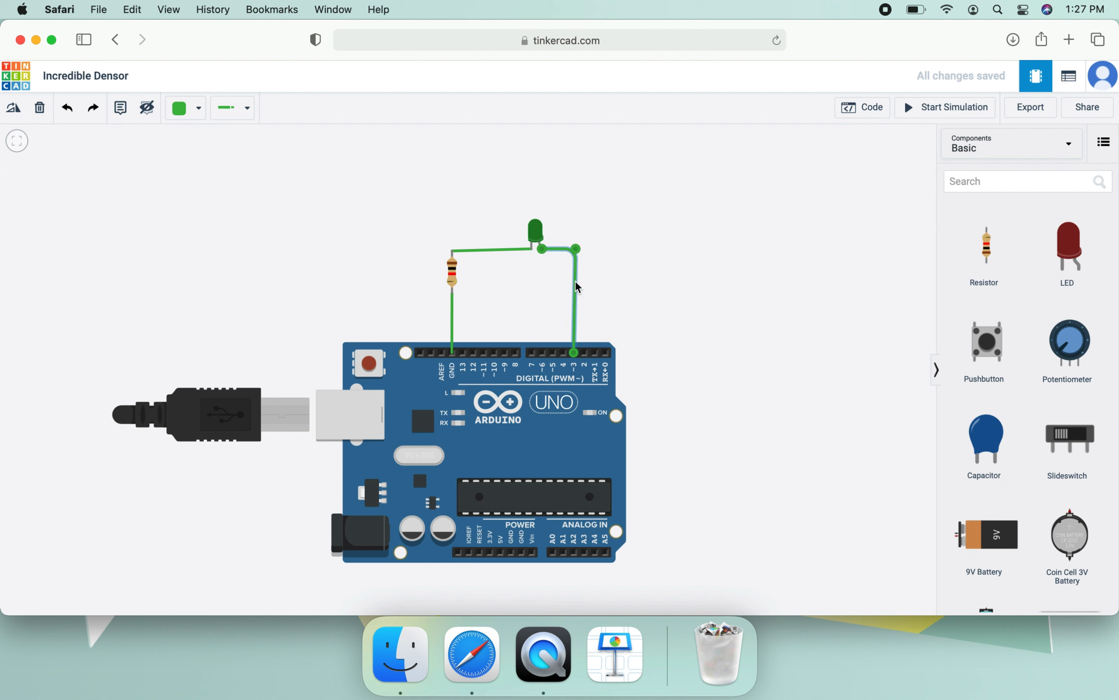
{"action": "left_click", "coordinate": [196, 110]}
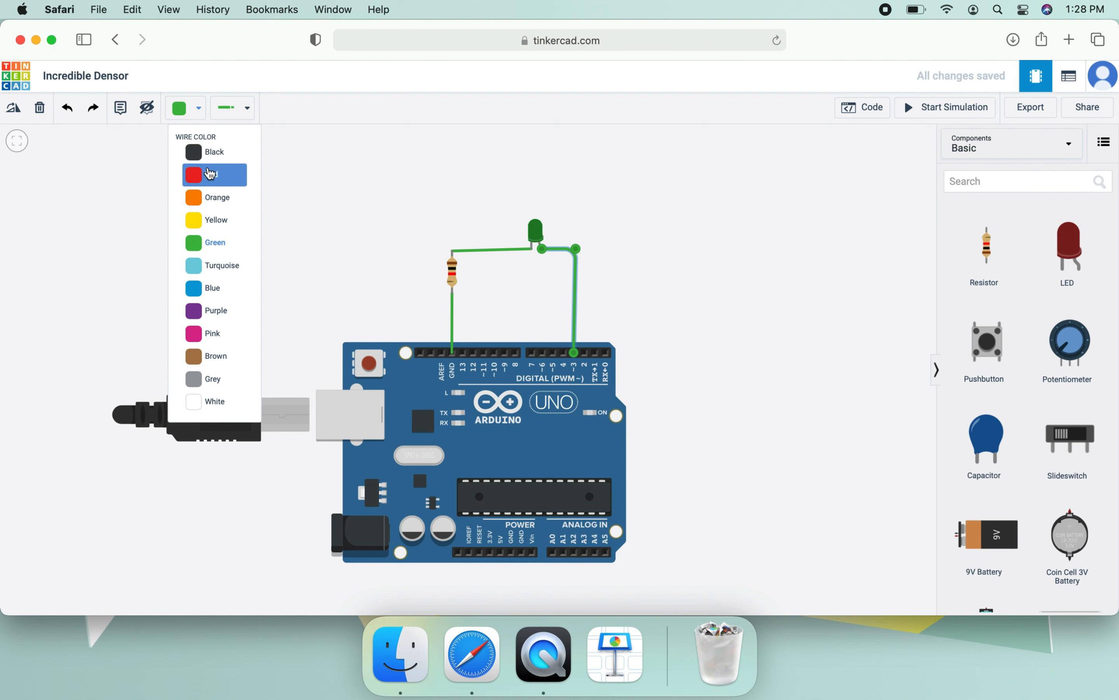
{"action": "left_click", "coordinate": [209, 173]}
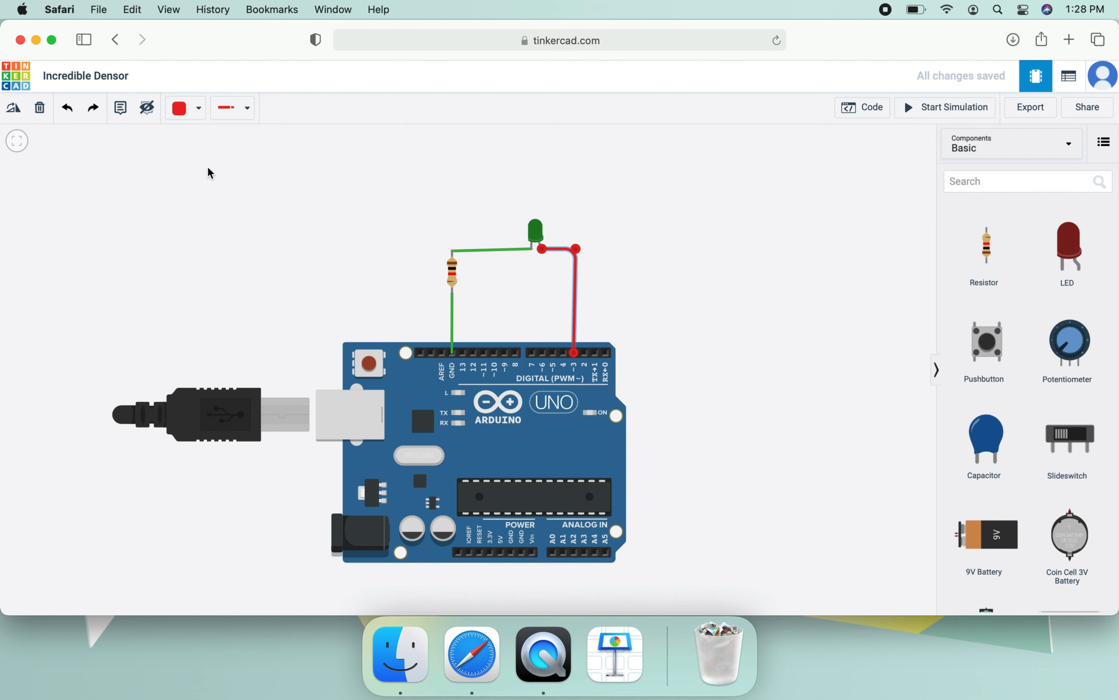
{"action": "left_click", "coordinate": [209, 173]}
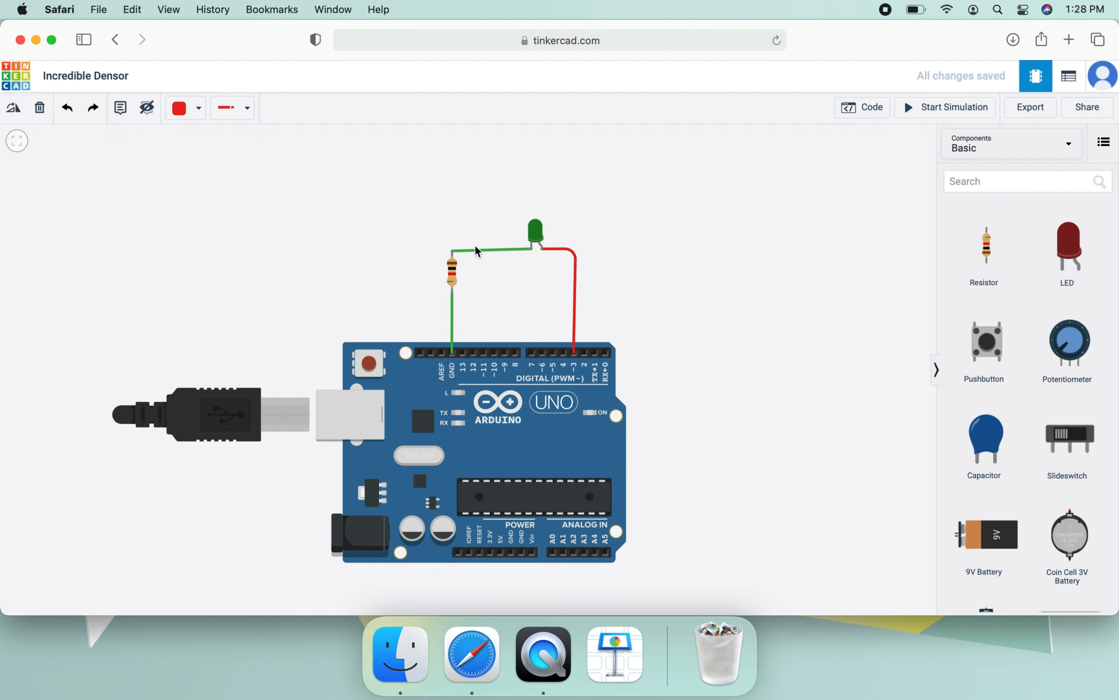
- Set the colour of the LED-to-resistor wire and the resistor-to-GND wire to black
{"action": "left_click", "coordinate": [478, 254]}
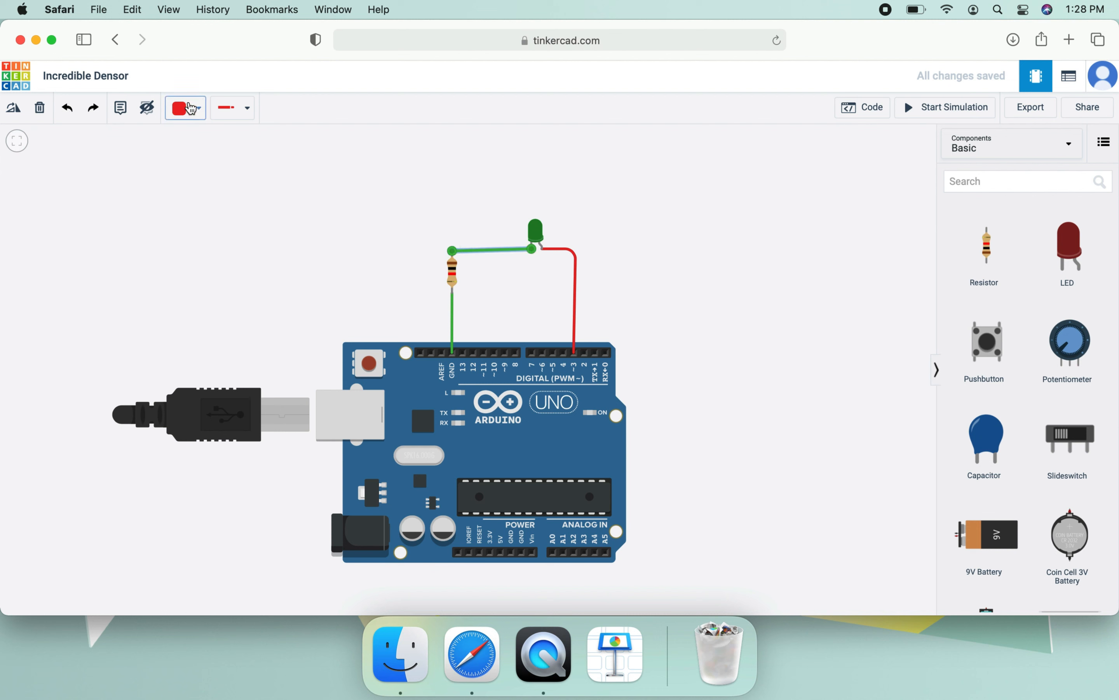
{"action": "left_click", "coordinate": [193, 109]}
{"action": "left_click", "coordinate": [207, 151]}
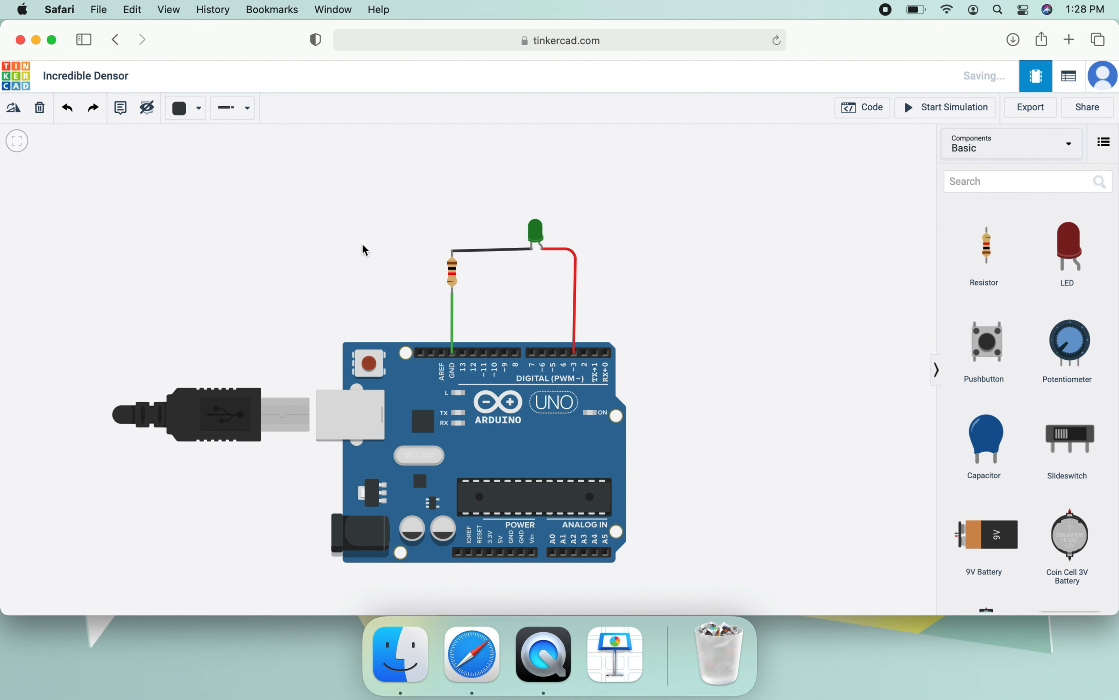
{"action": "left_click", "coordinate": [452, 315]}
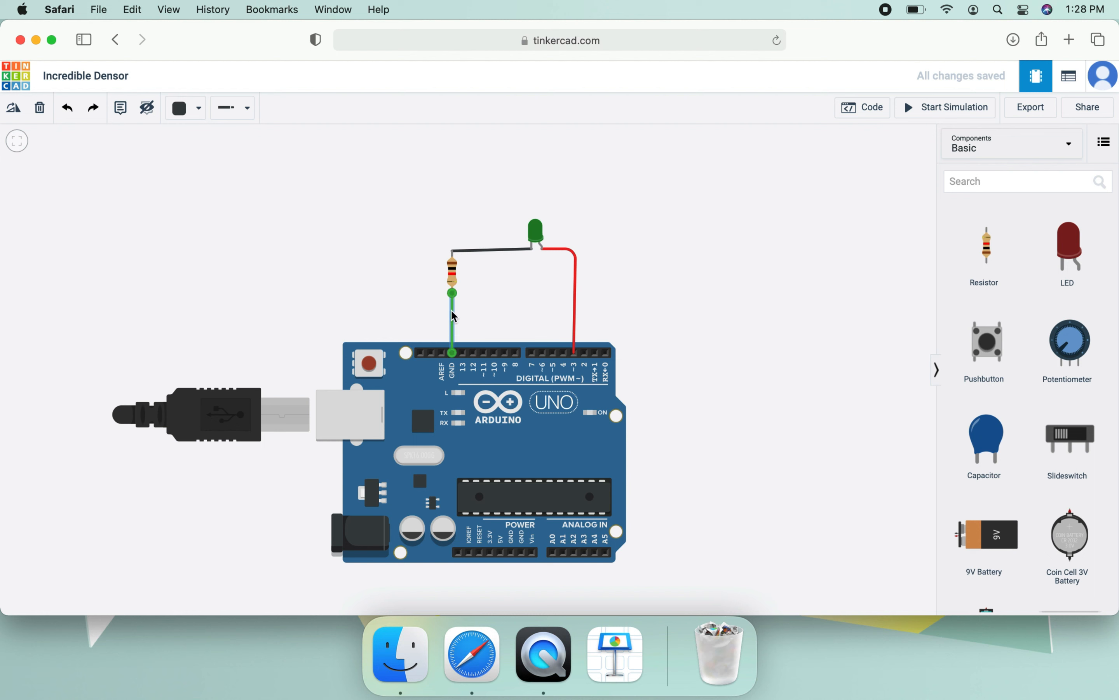
{"action": "left_click", "coordinate": [197, 107]}
{"action": "left_click", "coordinate": [202, 149]}
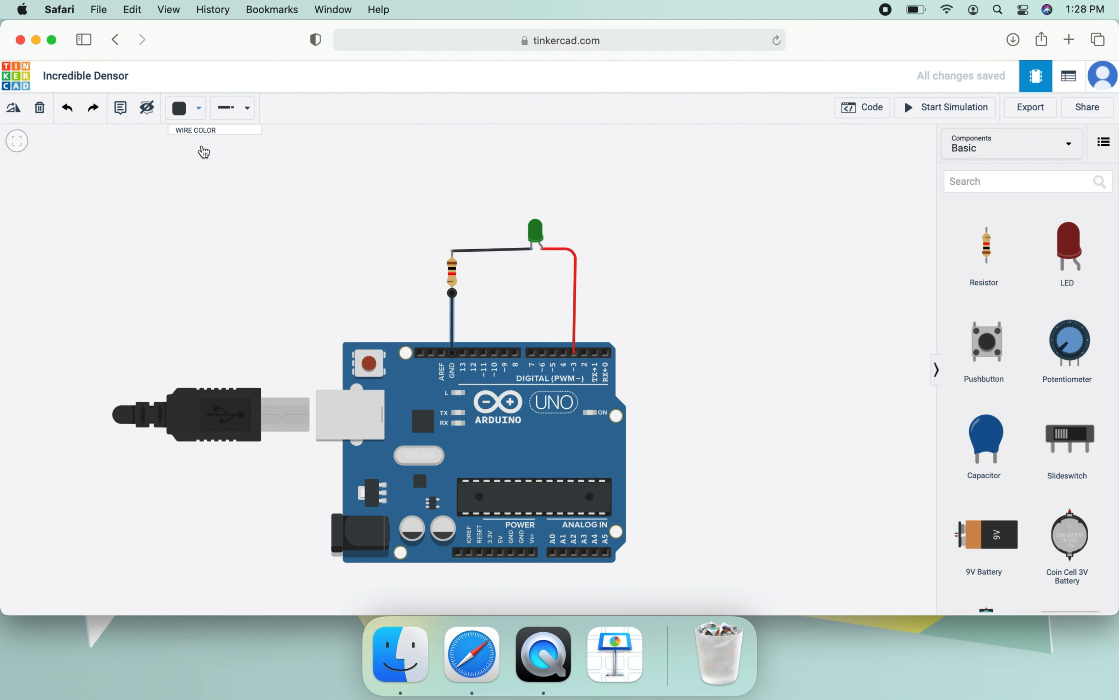
{"action": "left_click", "coordinate": [287, 193]}
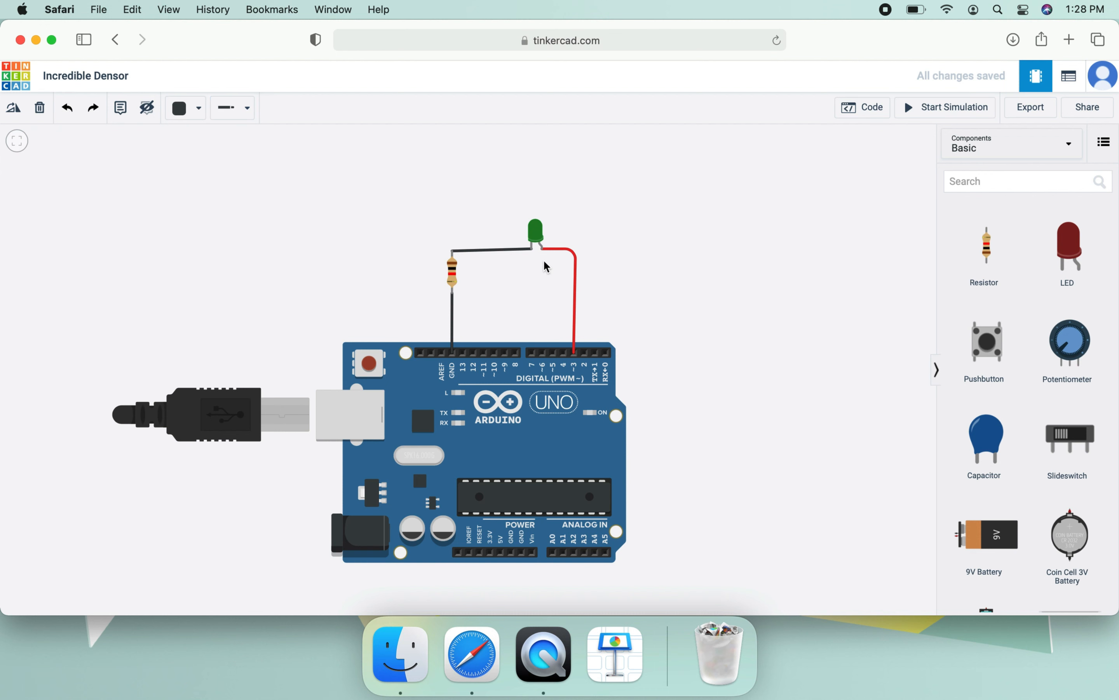
- Set the wire type of the red wire between the LED and pin 3 to Alligator
{"action": "left_click", "coordinate": [575, 308]}
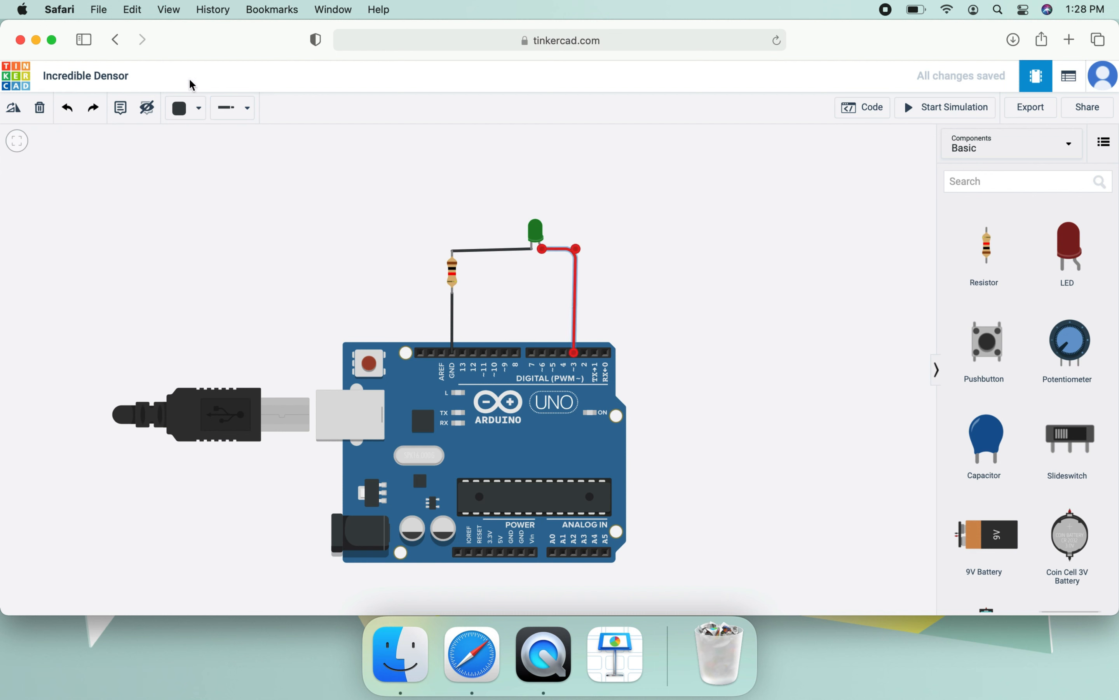
{"action": "left_click", "coordinate": [249, 117]}
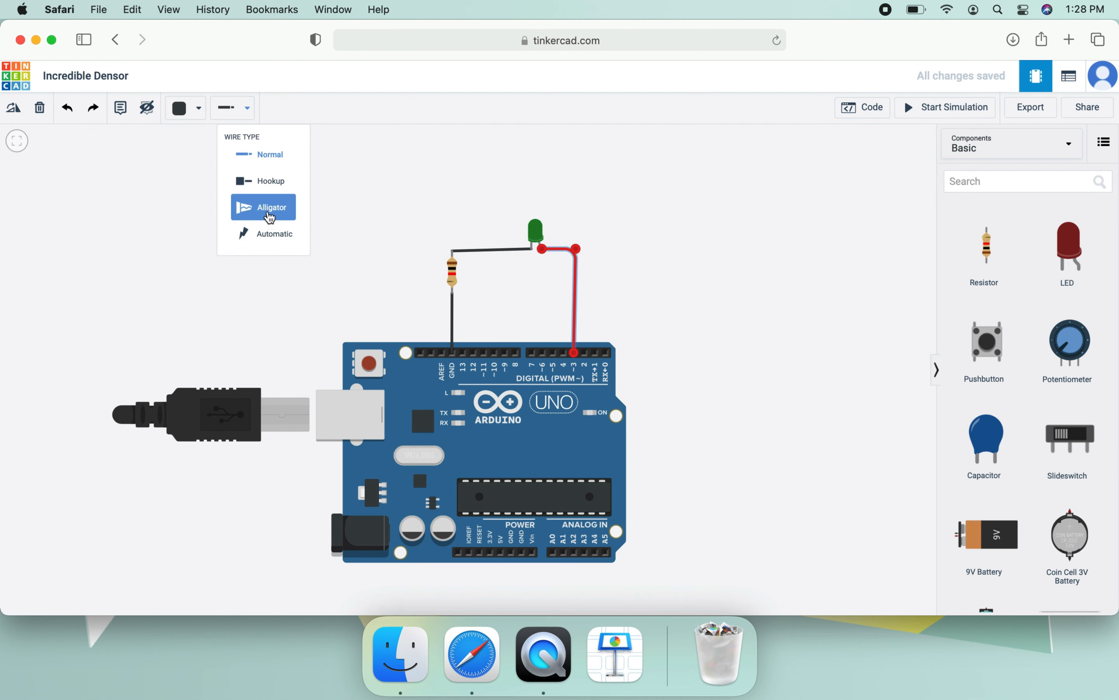
{"action": "left_click", "coordinate": [268, 211]}
{"action": "left_click_drag", "start_coordinate": [543, 317], "coordinate": [560, 277]}
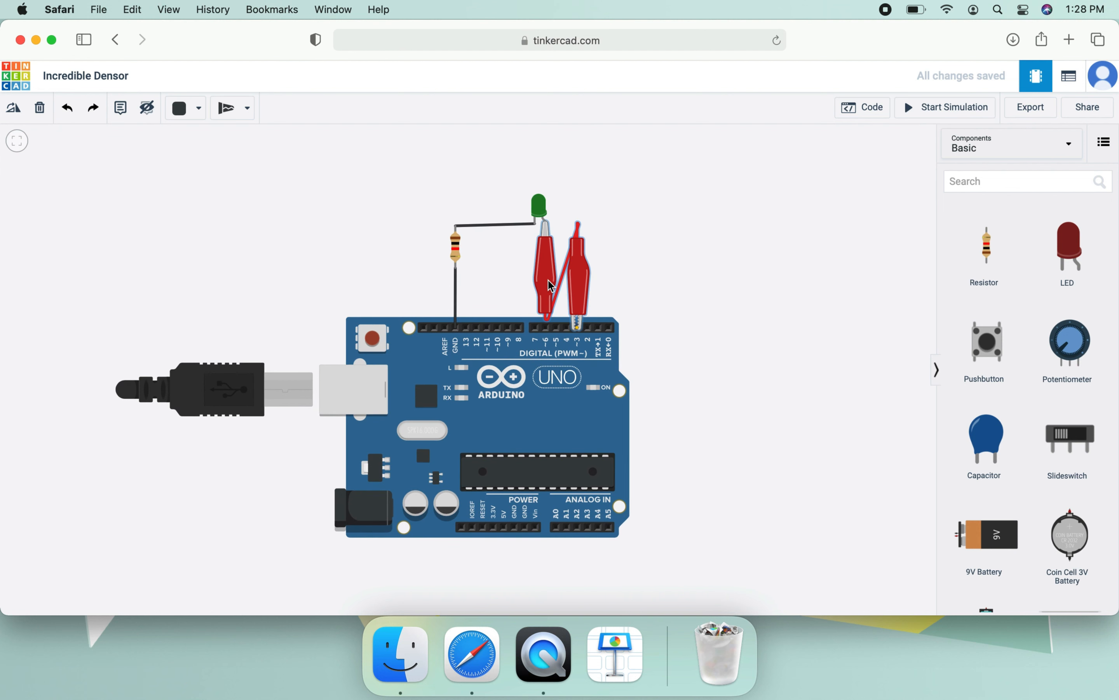
- Change the red LED wire's type to Hookup
{"action": "left_click", "coordinate": [244, 111]}
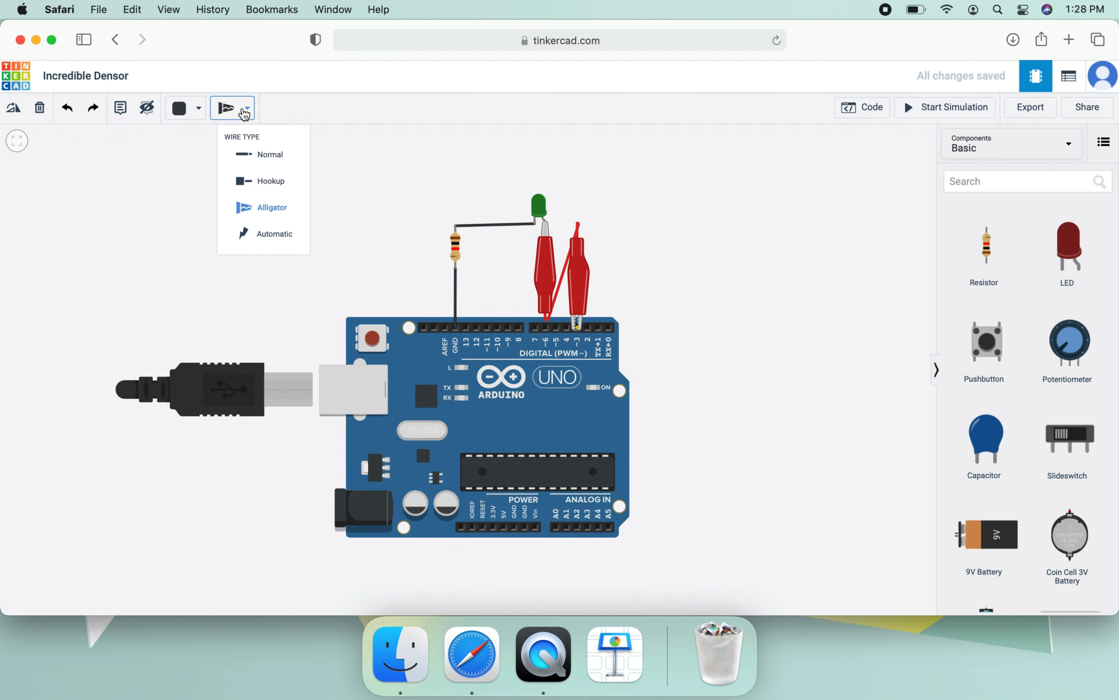
{"action": "left_click", "coordinate": [264, 183]}
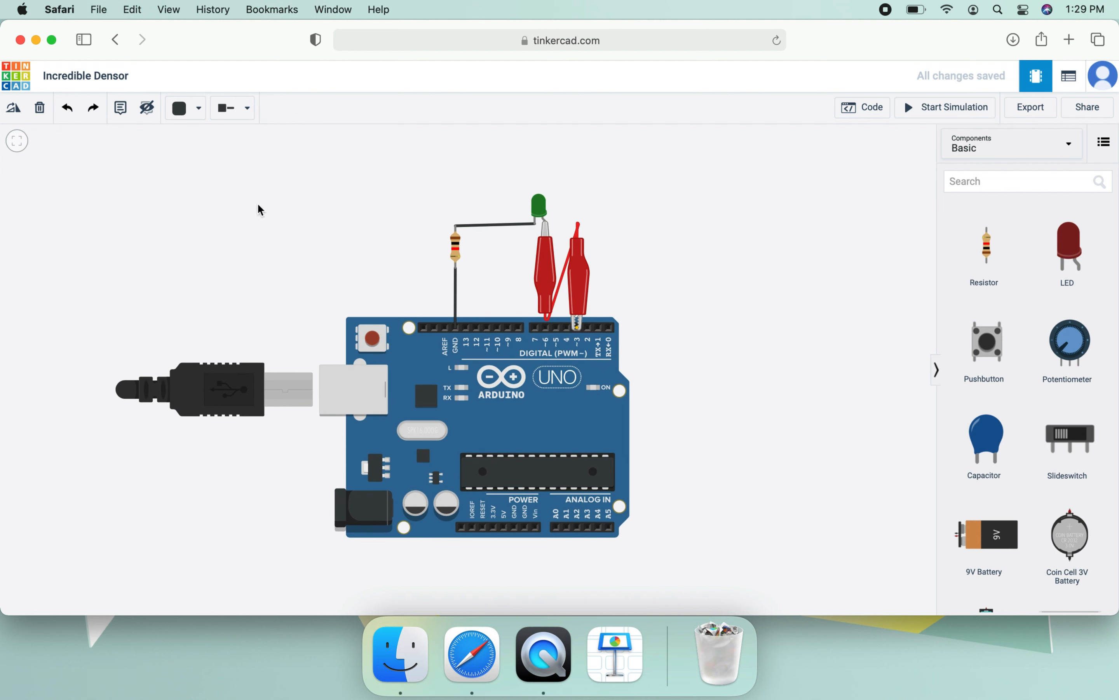
{"action": "left_click", "coordinate": [549, 237]}
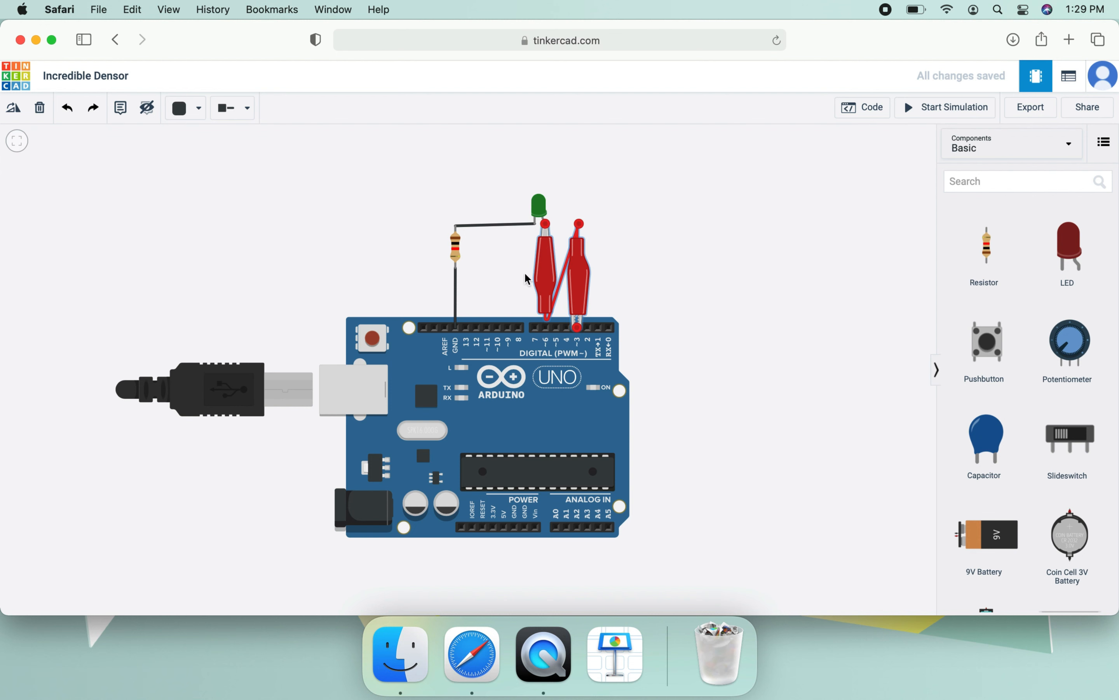
{"action": "left_click", "coordinate": [237, 111]}
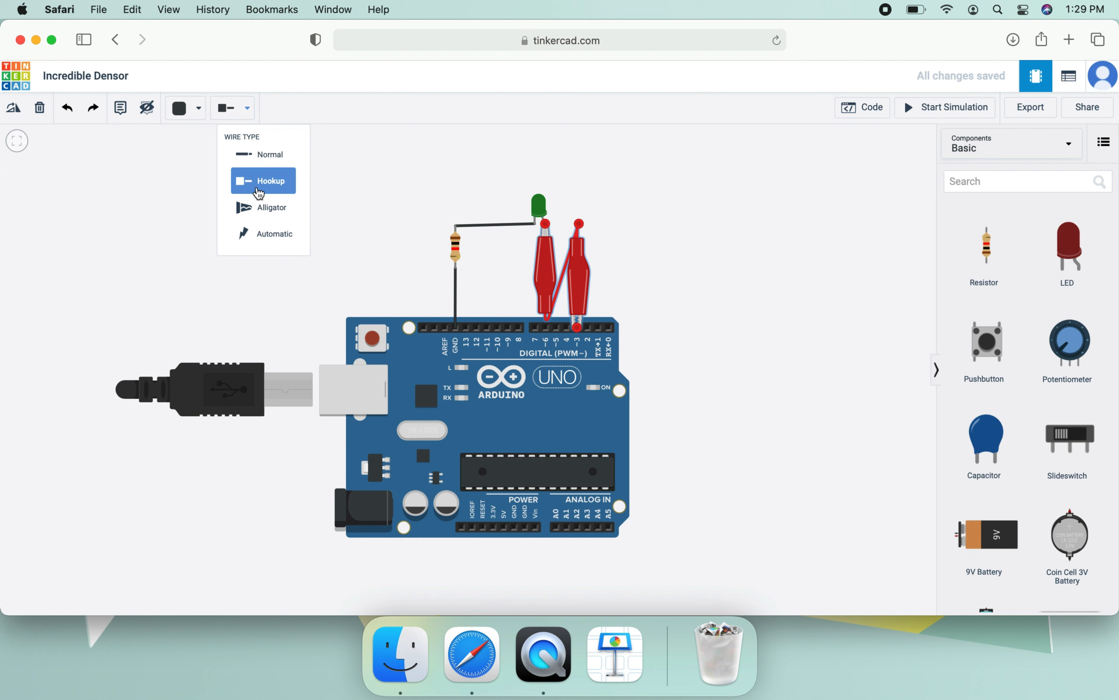
{"action": "left_click", "coordinate": [260, 184]}
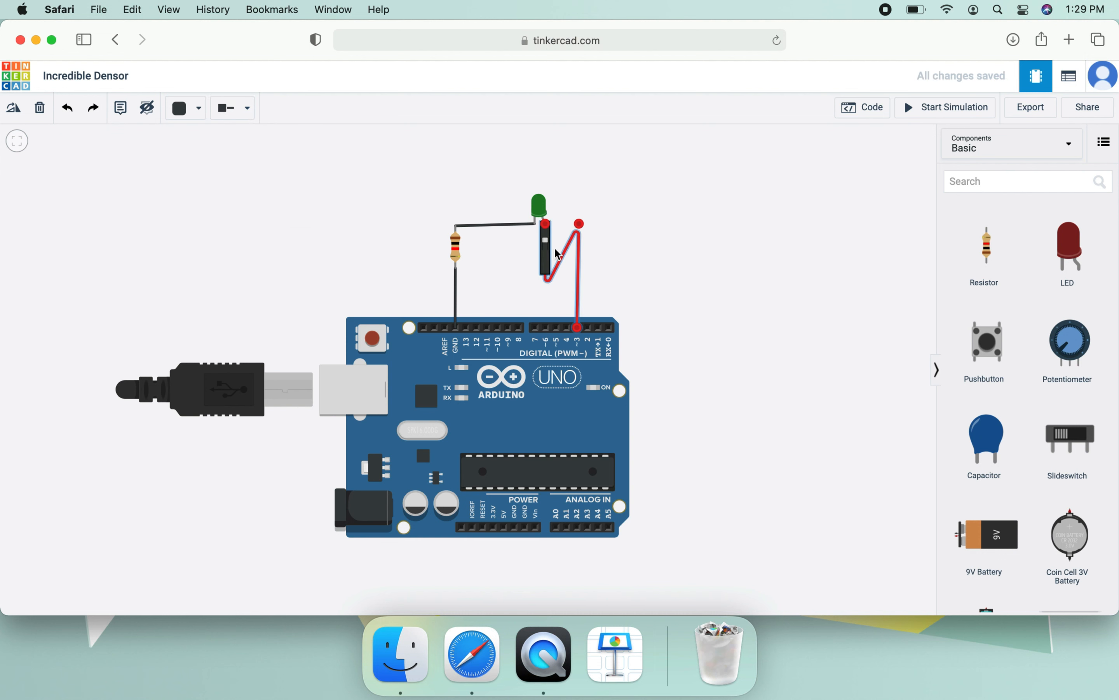
- Return the red wire between the LED and pin 3 to the Normal wire type and deselect it
{"action": "left_click", "coordinate": [248, 110]}
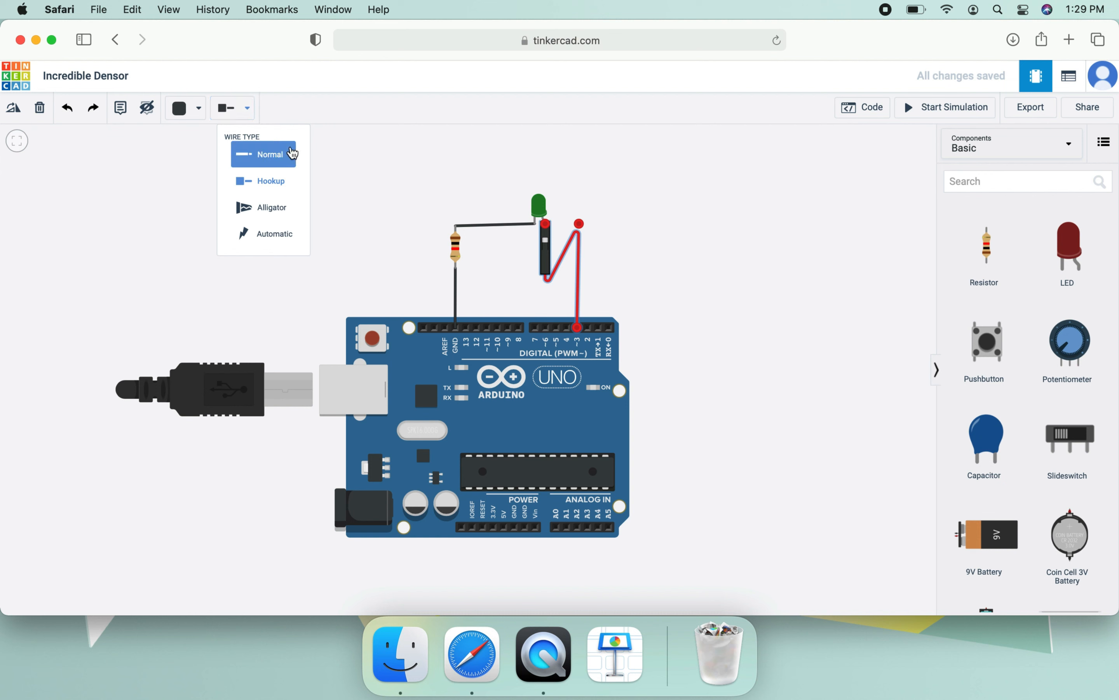
{"action": "left_click", "coordinate": [266, 162]}
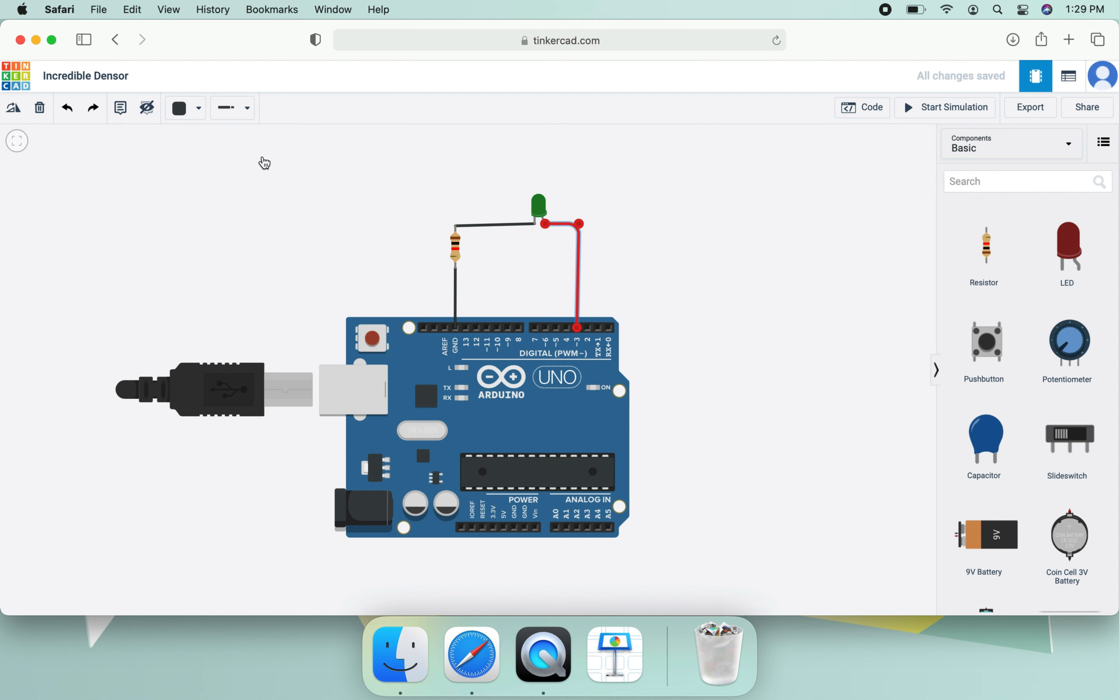
{"action": "left_click", "coordinate": [452, 158]}
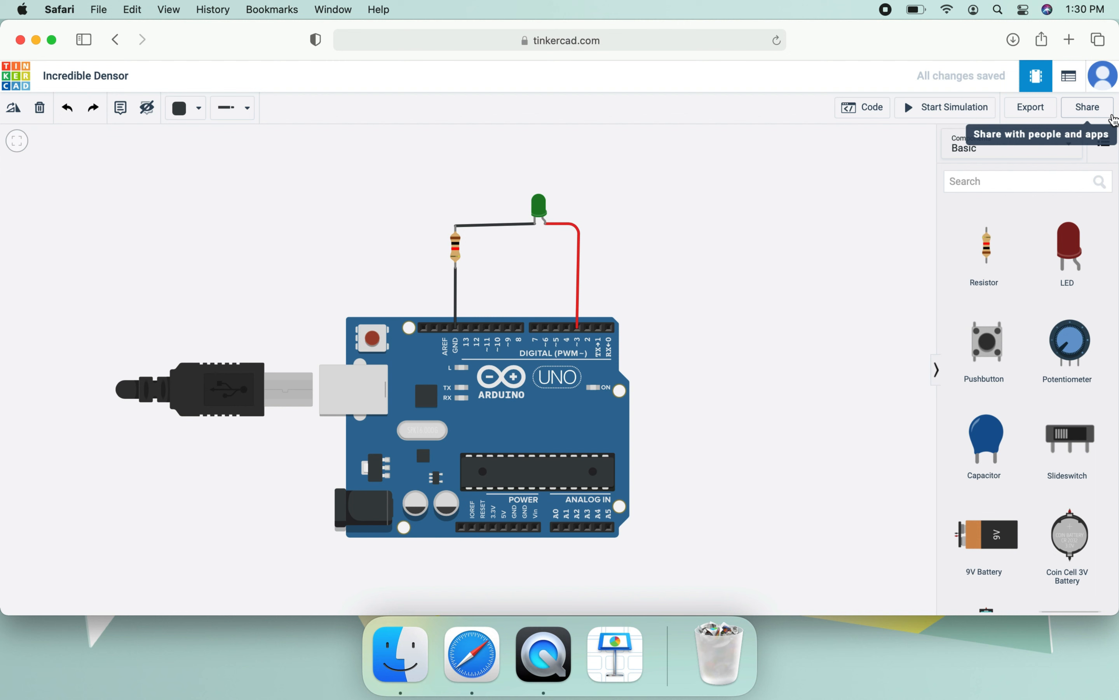
- Switch the Arduino's code editor from Blocks to Text, accepting the loss of the blocks, and close the editor
{"action": "left_click", "coordinate": [862, 111]}
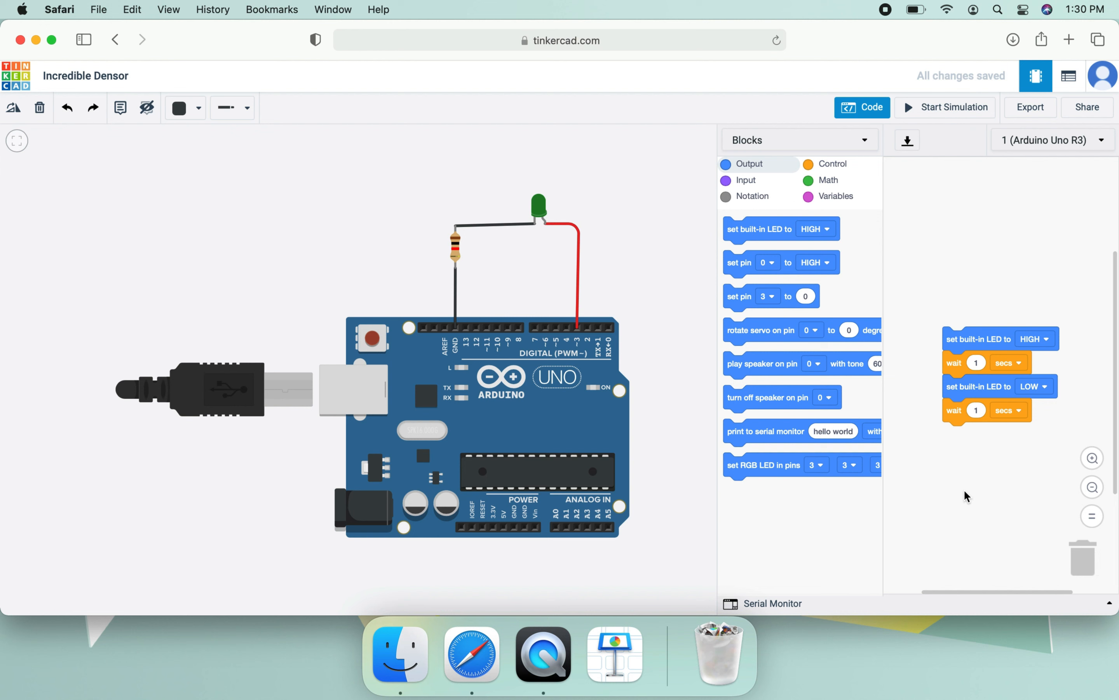
{"action": "left_click", "coordinate": [773, 141]}
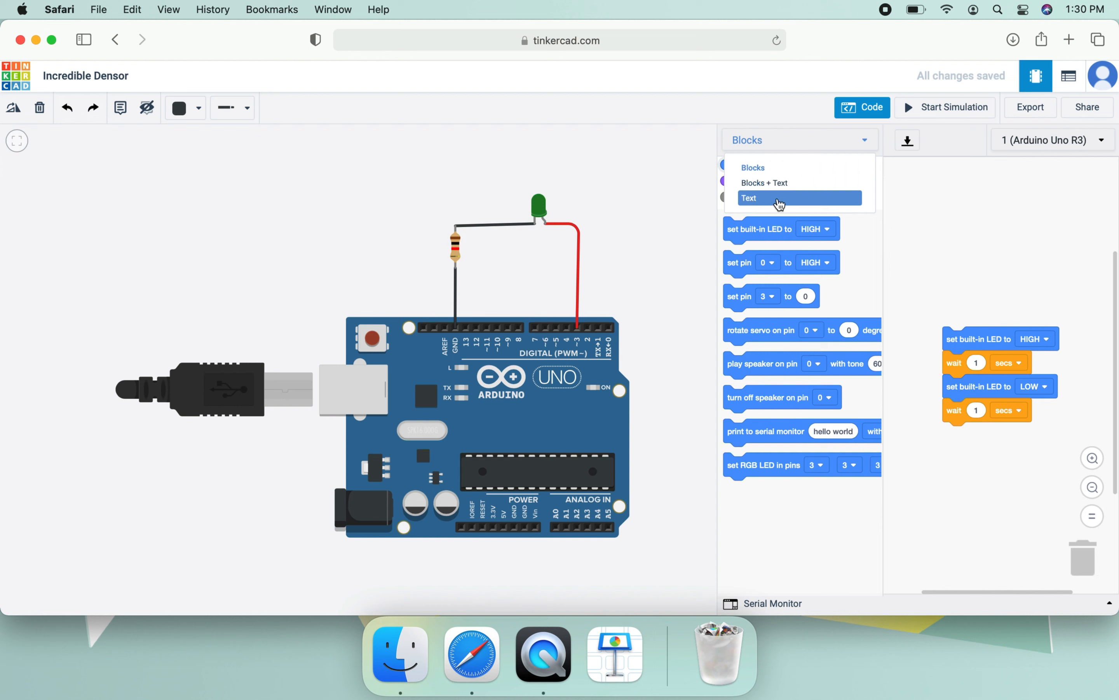
{"action": "left_click", "coordinate": [761, 206]}
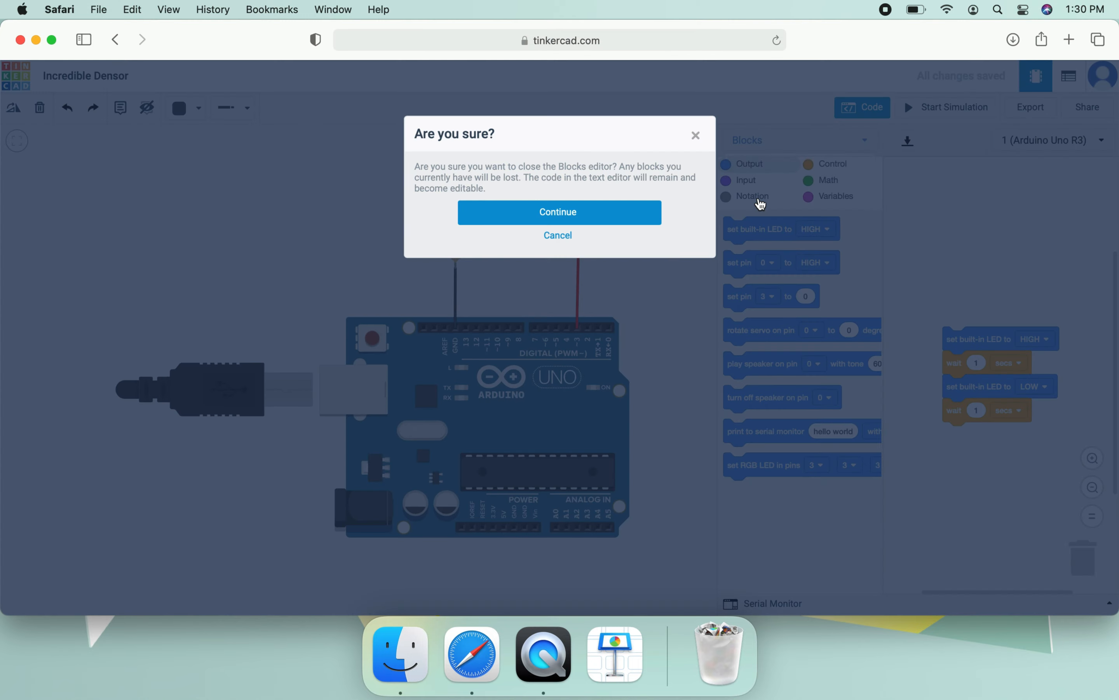
{"action": "left_click", "coordinate": [606, 214]}
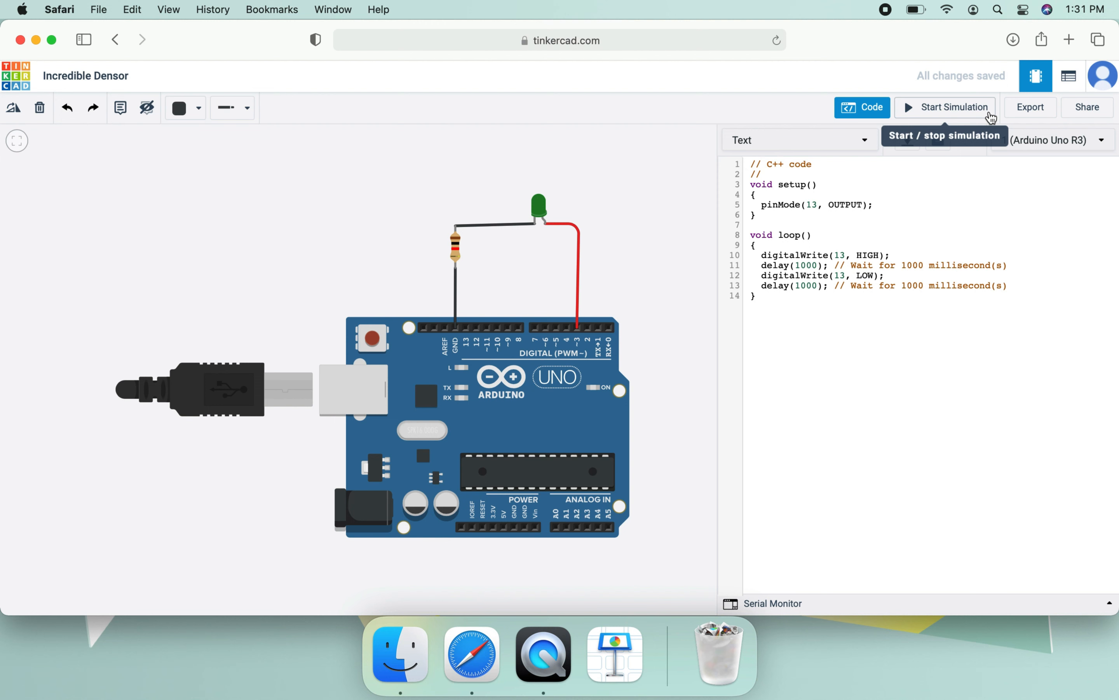
{"action": "left_click", "coordinate": [855, 111]}
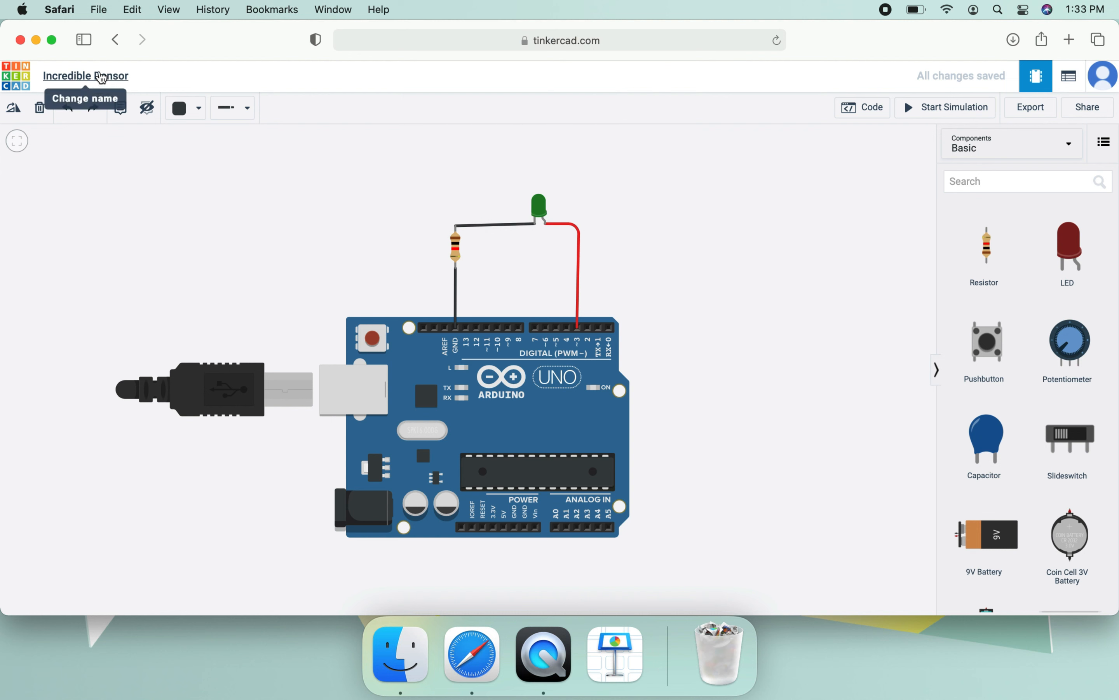
- Rename the circuit design as "led blink"
{"action": "left_click", "coordinate": [99, 73]}
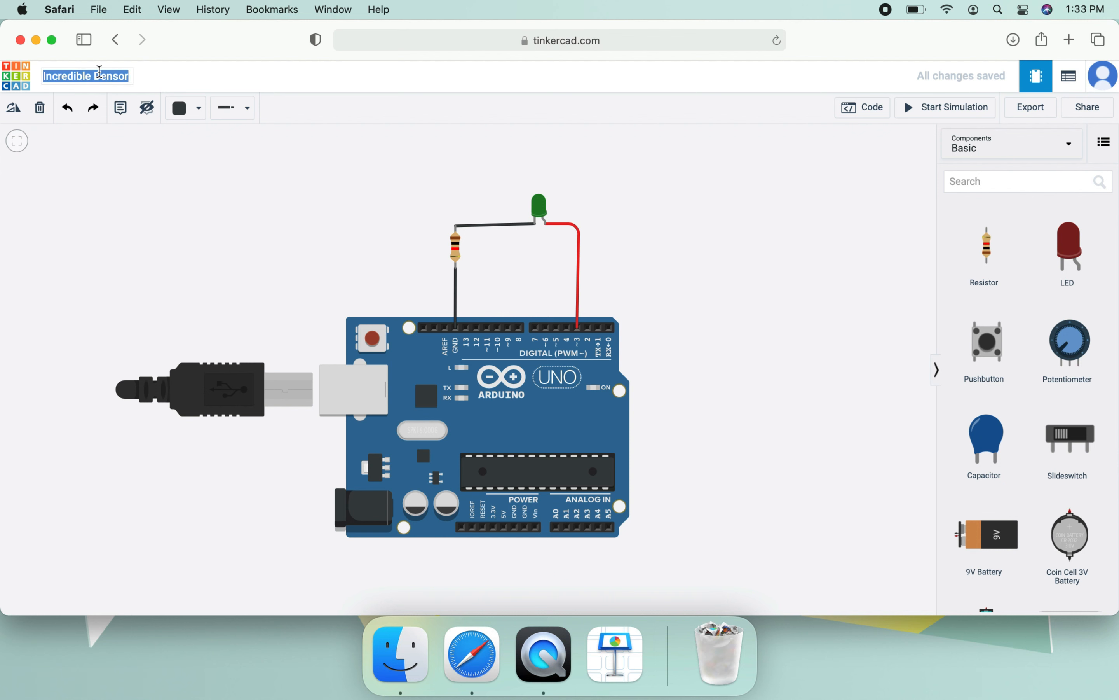
{"action": "type", "text": "led blink"}
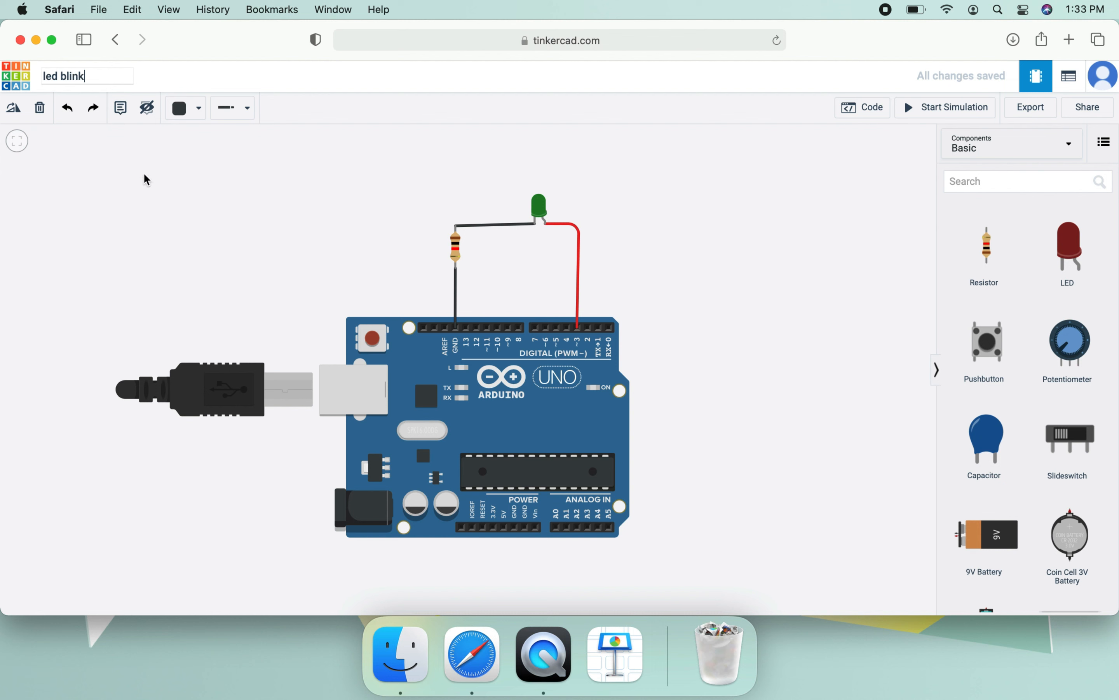
{"action": "left_click", "coordinate": [265, 246]}
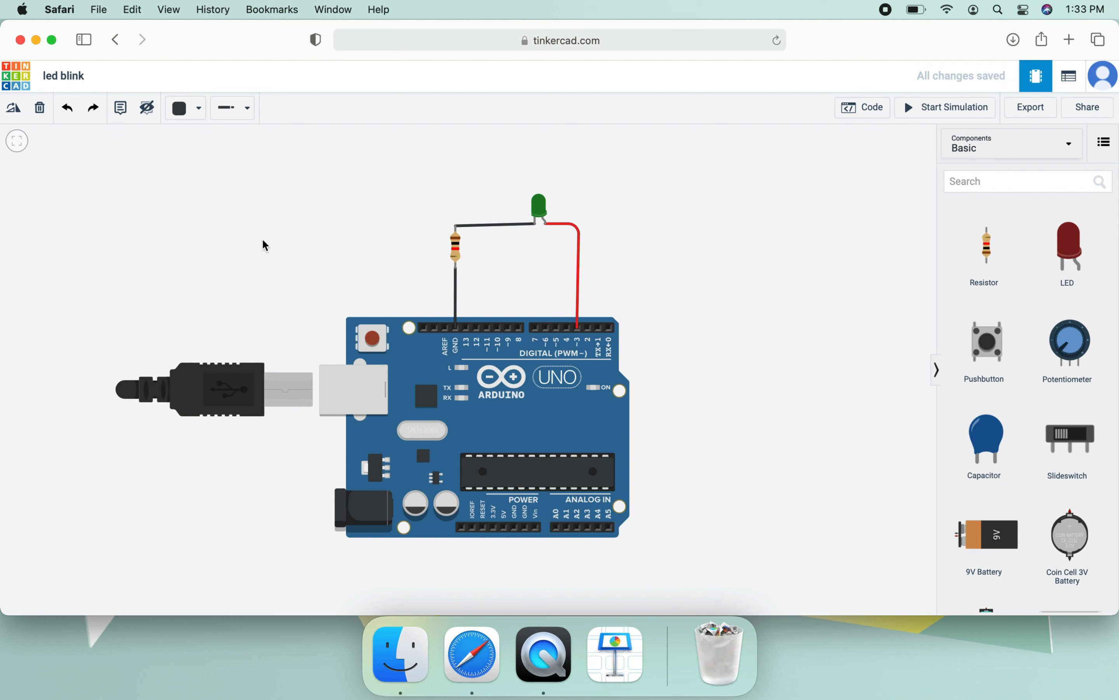